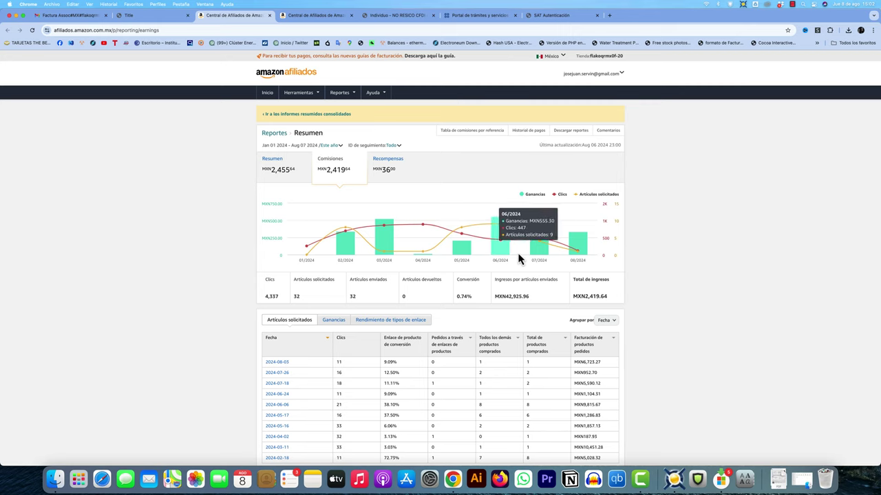
Examine the Amazon affiliate earnings report for this year: the monthly chart, the income totals and the ordered-items table.
{"action": "mouse_move", "coordinate": [597, 261]}
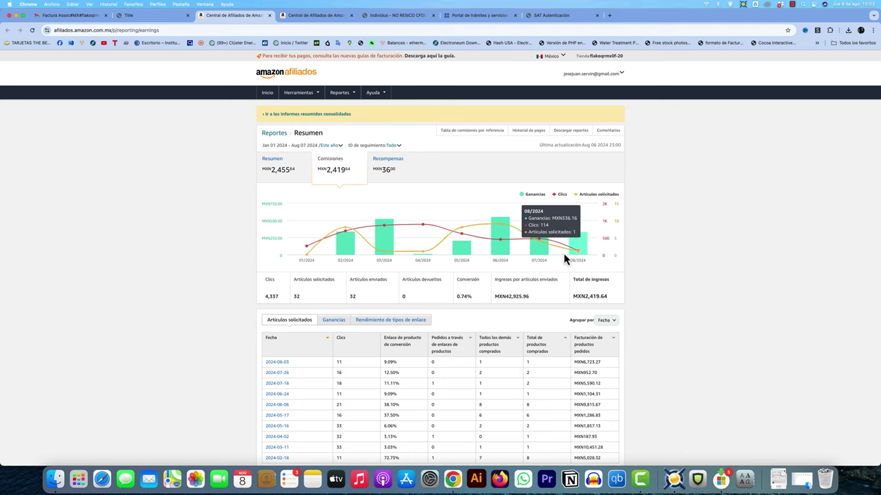
{"action": "scroll", "coordinate": [527, 361], "scroll_direction": "down", "scroll_amount": 3}
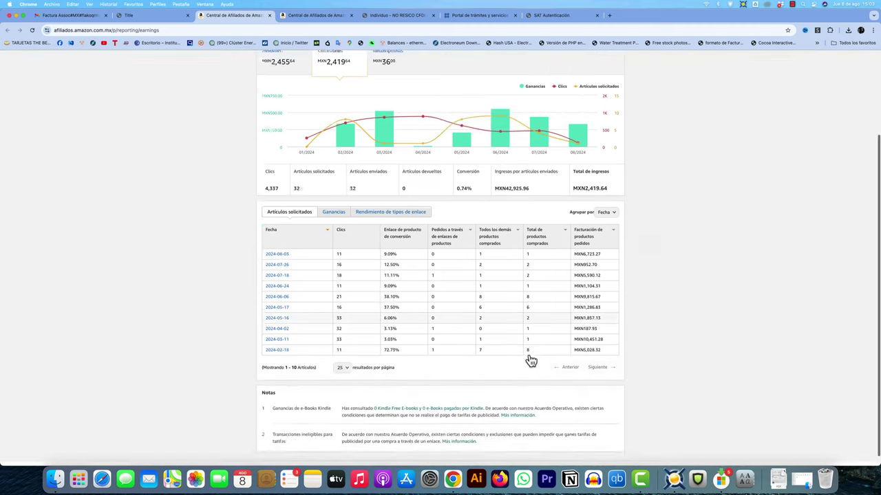
{"action": "scroll", "coordinate": [531, 362], "scroll_direction": "up", "scroll_amount": 3}
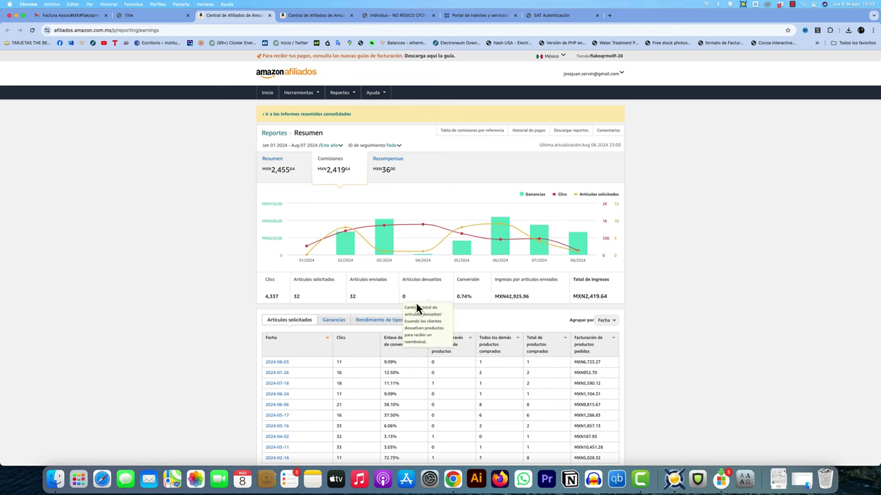
{"action": "scroll", "coordinate": [352, 261], "scroll_direction": "down", "scroll_amount": 1}
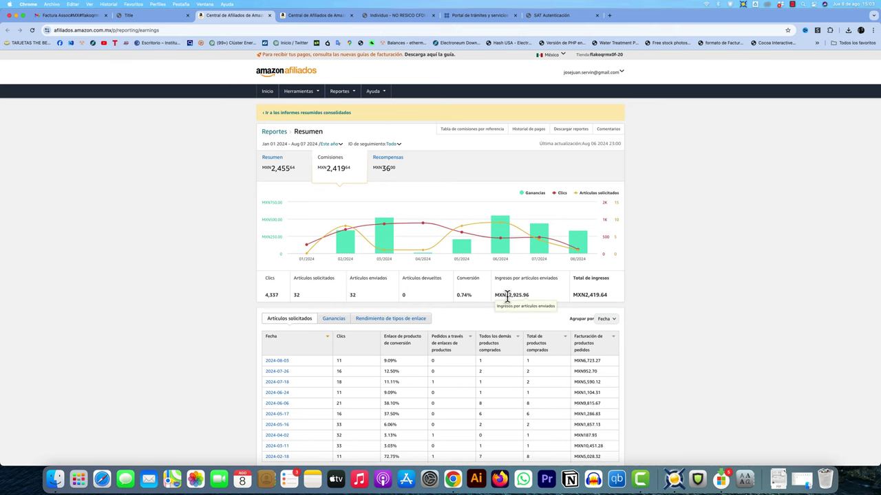
{"action": "left_click_drag", "start_coordinate": [504, 296], "coordinate": [536, 296]}
{"action": "left_click", "coordinate": [548, 302]}
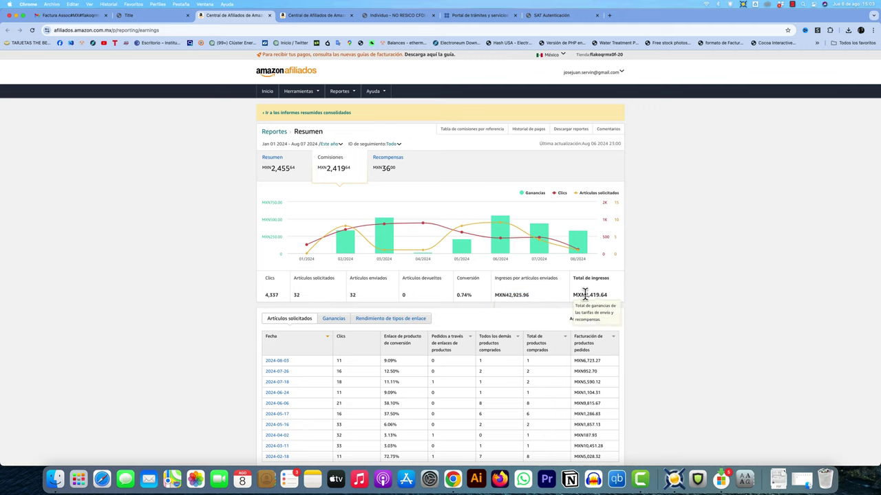
{"action": "left_click", "coordinate": [648, 307]}
{"action": "mouse_move", "coordinate": [348, 256]}
{"action": "mouse_move", "coordinate": [381, 220]}
Review the invoicing guide for individuals - no RESICO (CFDI 4.0) and the PDF of an earlier invoice to Amazon.
{"action": "left_click", "coordinate": [333, 16]}
{"action": "left_click", "coordinate": [397, 16]}
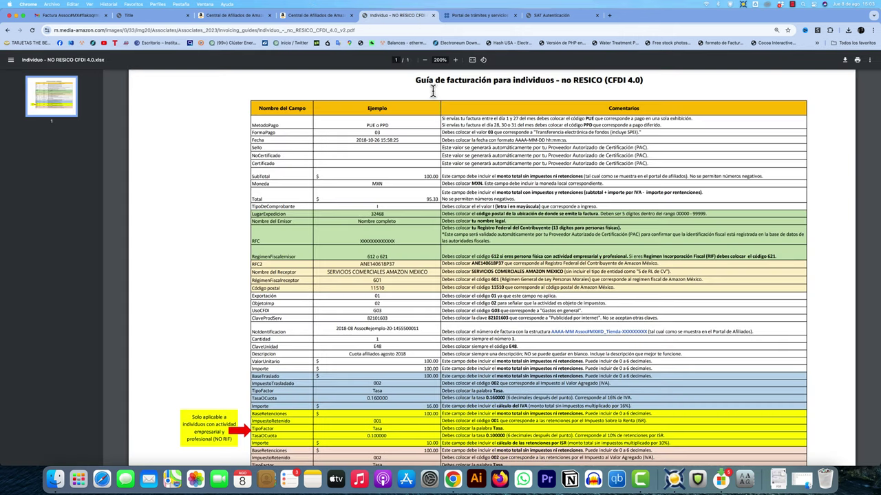
{"action": "double_click", "coordinate": [593, 81]}
{"action": "left_click", "coordinate": [589, 87]}
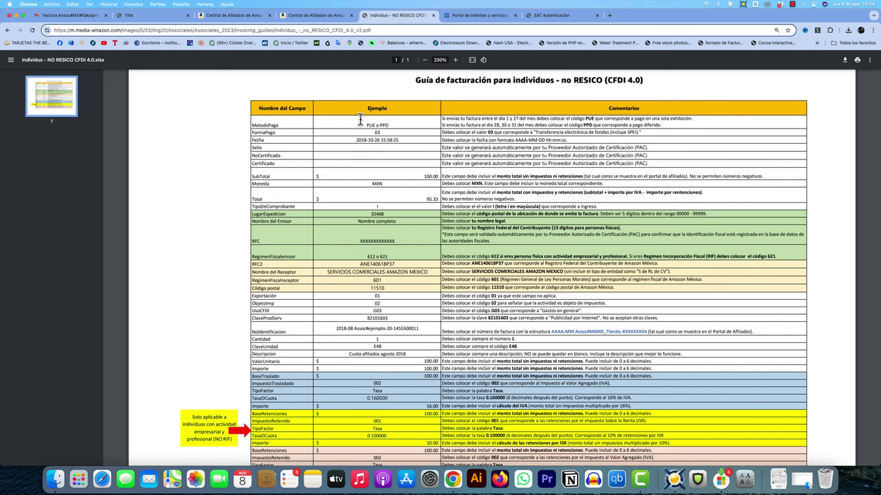
{"action": "left_click", "coordinate": [141, 15]}
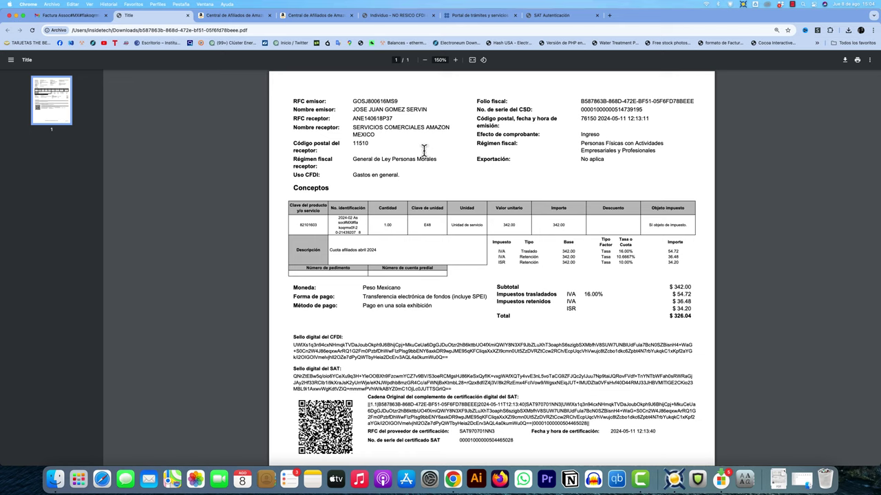
Open the electronic invoice service from the SAT portal, fill in the captcha field and submit the login.
{"action": "left_click", "coordinate": [475, 15]}
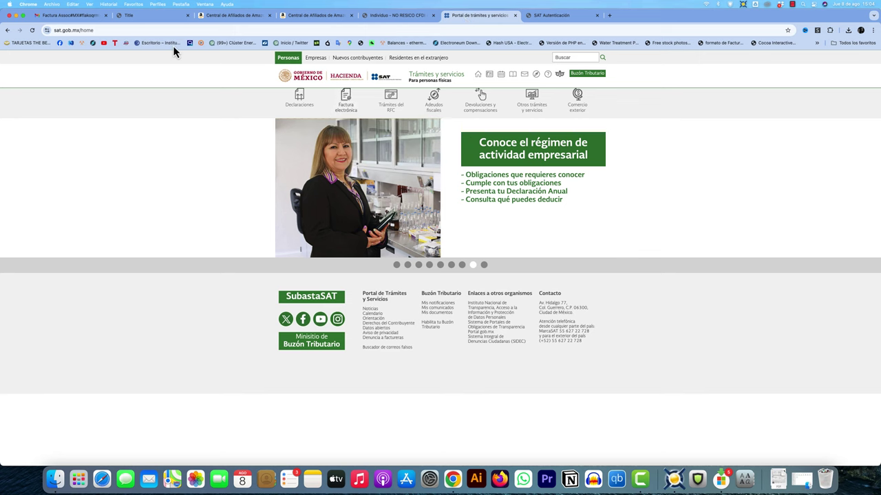
{"action": "mouse_move", "coordinate": [345, 103]}
{"action": "left_click", "coordinate": [369, 132]}
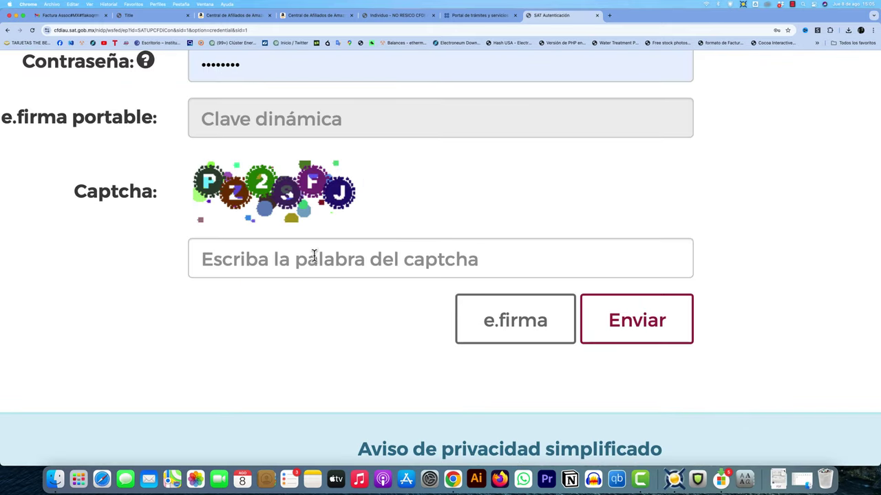
{"action": "left_click", "coordinate": [372, 231]}
{"action": "type", "text": "PZ"}
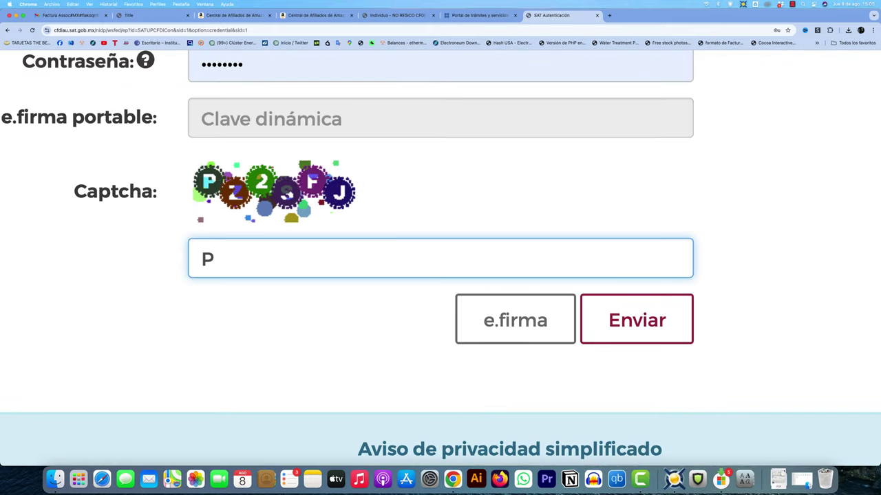
{"action": "type", "text": "2SFJ"}
{"action": "left_click", "coordinate": [604, 318]}
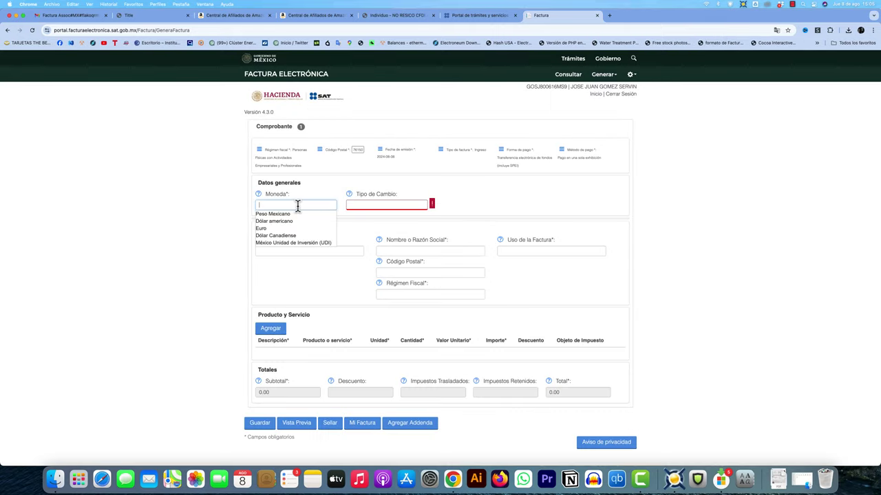
Set the invoice currency to Peso Mexicano and choose Otro as the frequent client.
{"action": "left_click", "coordinate": [302, 205]}
{"action": "left_click", "coordinate": [274, 214]}
{"action": "left_click", "coordinate": [326, 251]}
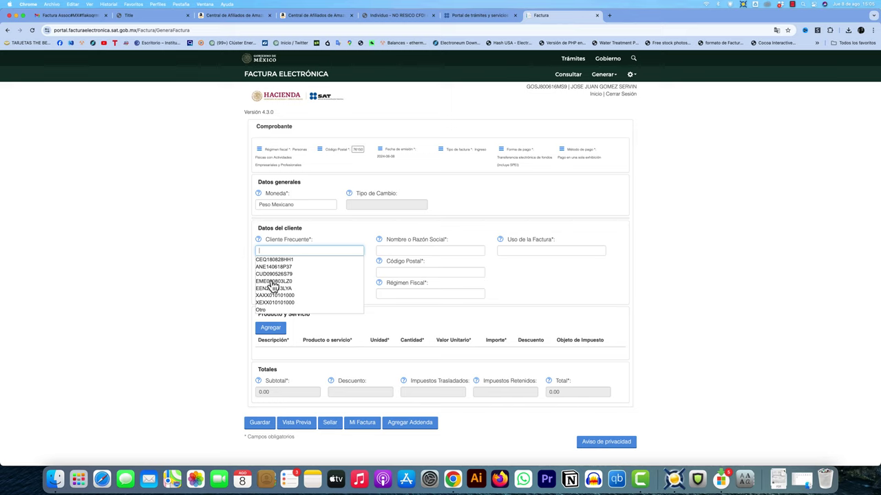
{"action": "left_click", "coordinate": [262, 311]}
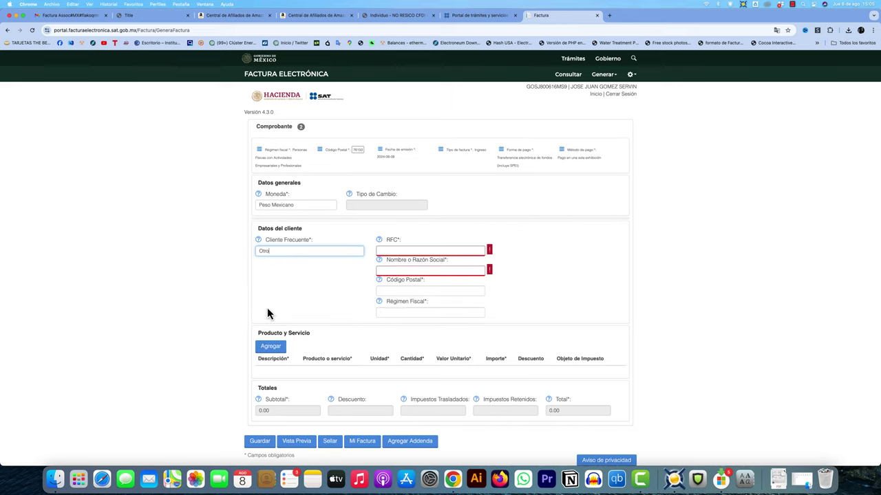
{"action": "left_click", "coordinate": [389, 252]}
{"action": "left_click", "coordinate": [409, 270]}
{"action": "left_click", "coordinate": [407, 290]}
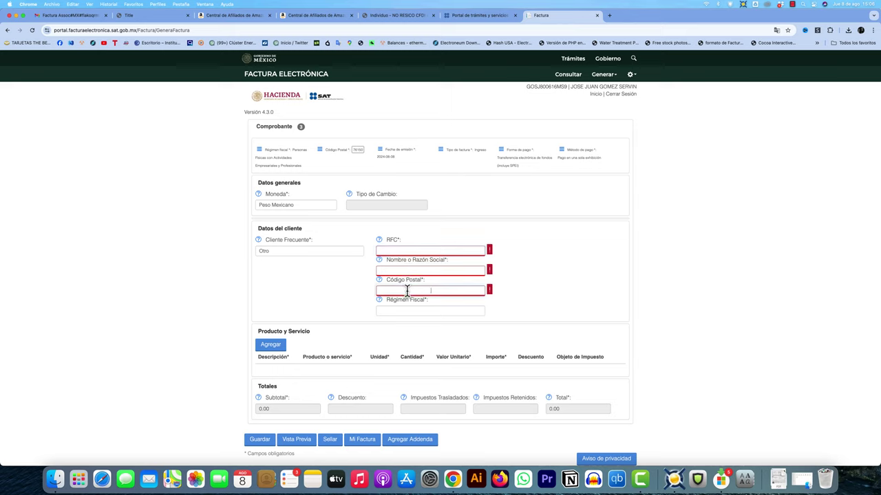
{"action": "left_click", "coordinate": [406, 311]}
{"action": "left_click", "coordinate": [317, 251]}
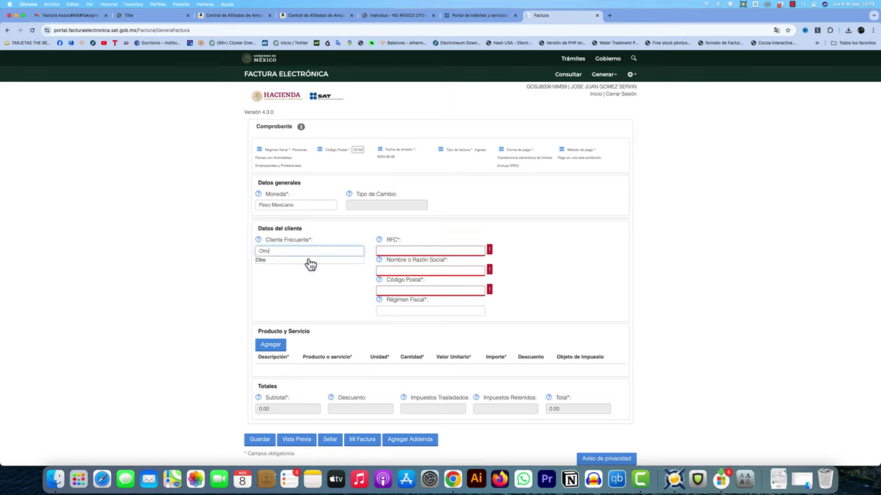
Copy Amazon's tax ID from the RFC2 row of the invoicing guide into the client's RFC field.
{"action": "left_click", "coordinate": [406, 251]}
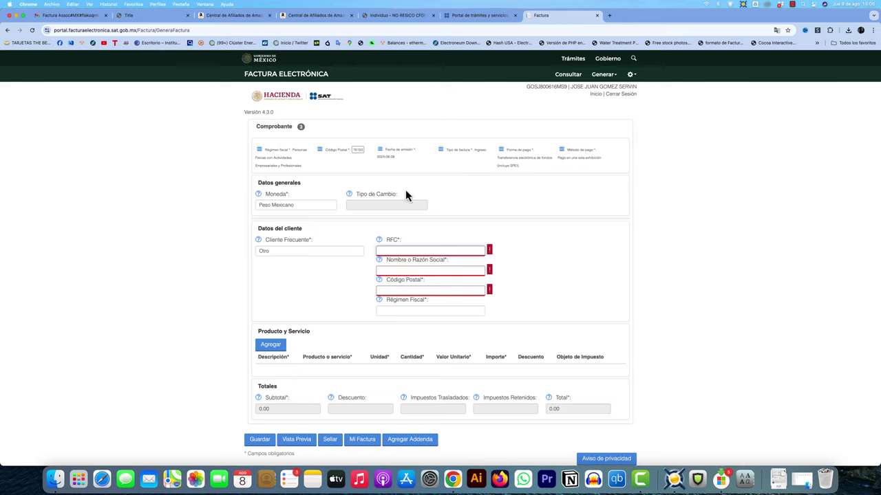
{"action": "left_click", "coordinate": [392, 15]}
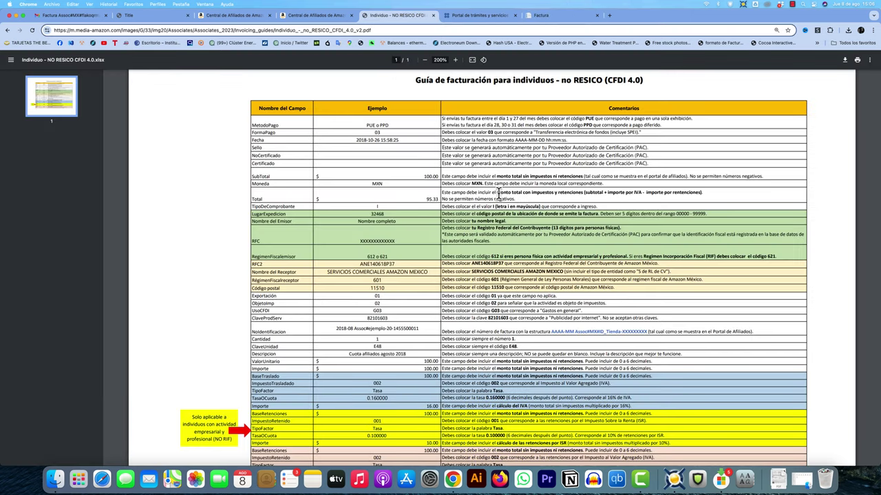
{"action": "scroll", "coordinate": [502, 194], "scroll_direction": "down", "scroll_amount": 1}
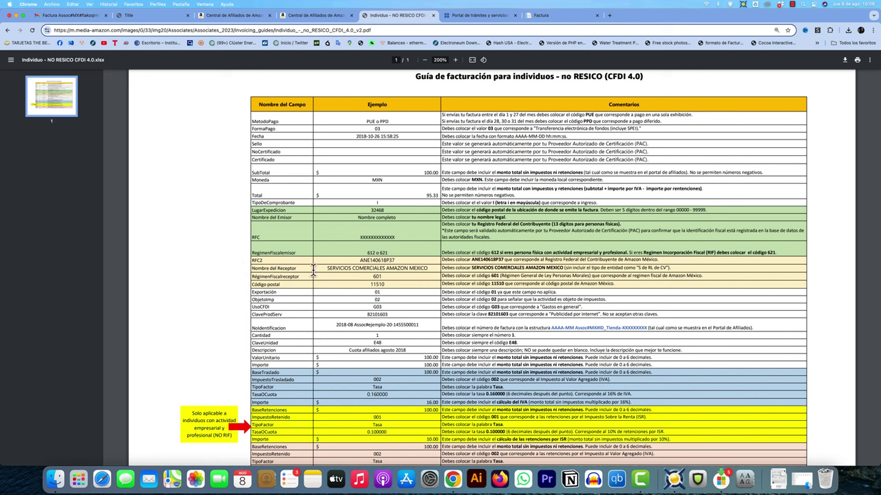
{"action": "left_click_drag", "start_coordinate": [250, 260], "coordinate": [342, 264]}
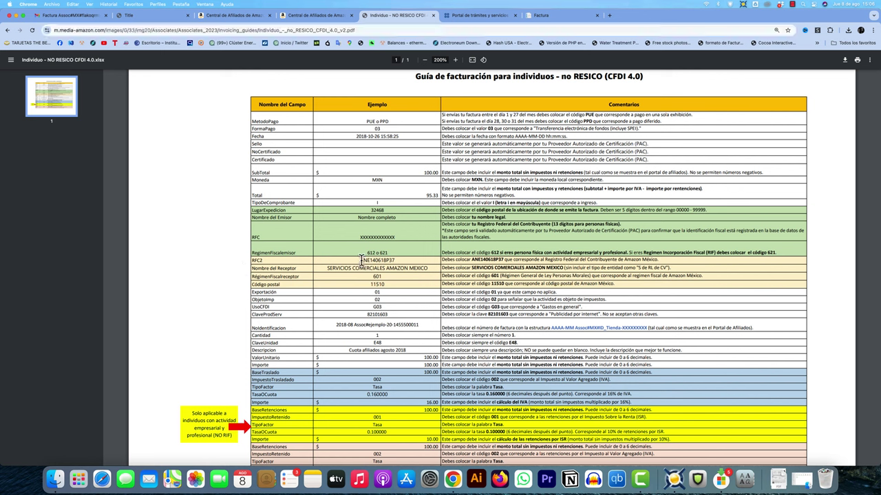
{"action": "double_click", "coordinate": [396, 260]}
{"action": "key", "text": "super+c"}
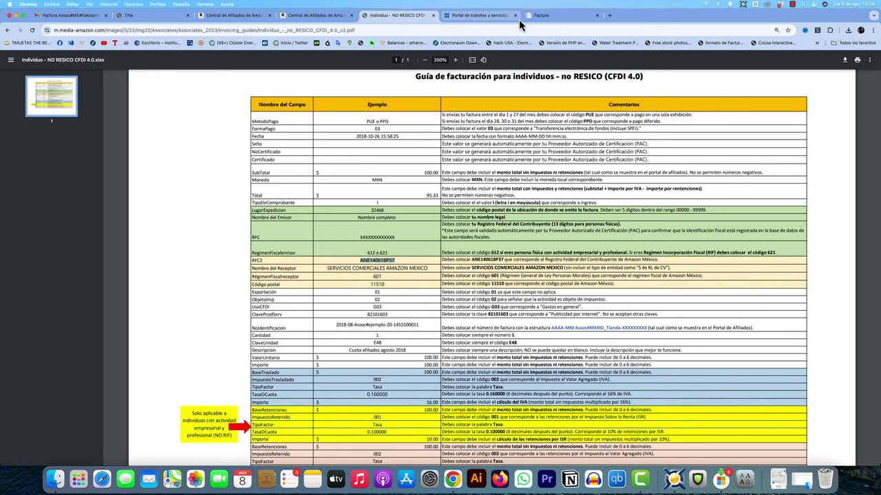
{"action": "left_click", "coordinate": [541, 15]}
{"action": "key", "text": "super+v"}
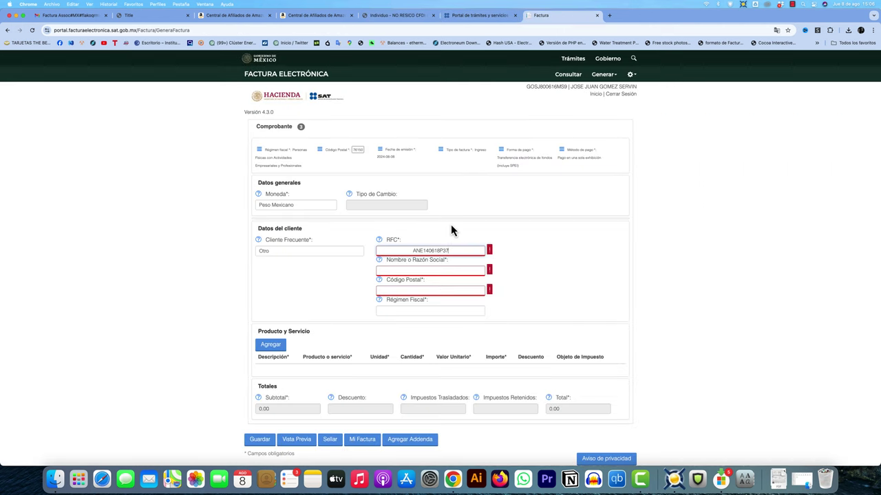
Copy the recipient name SERVICIOS COMERCIALES AMAZON MEXICO from the guide into the client's Nombre o Razón Social.
{"action": "left_click", "coordinate": [441, 274]}
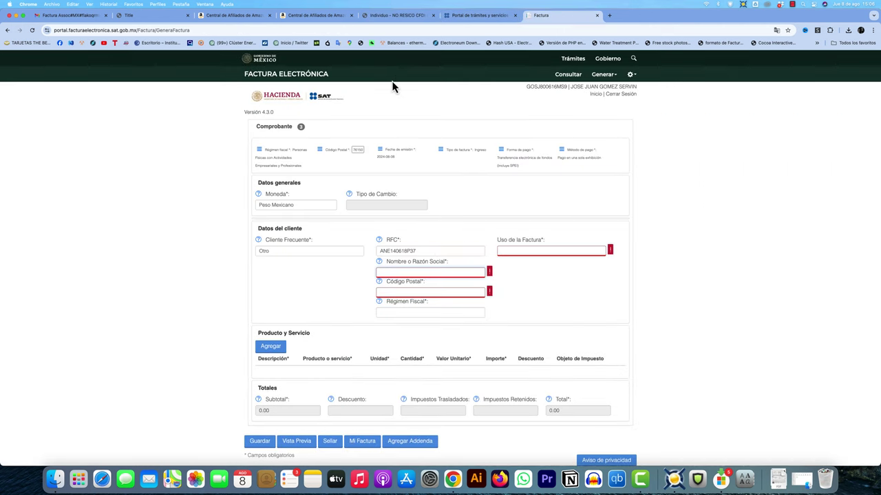
{"action": "left_click", "coordinate": [397, 15]}
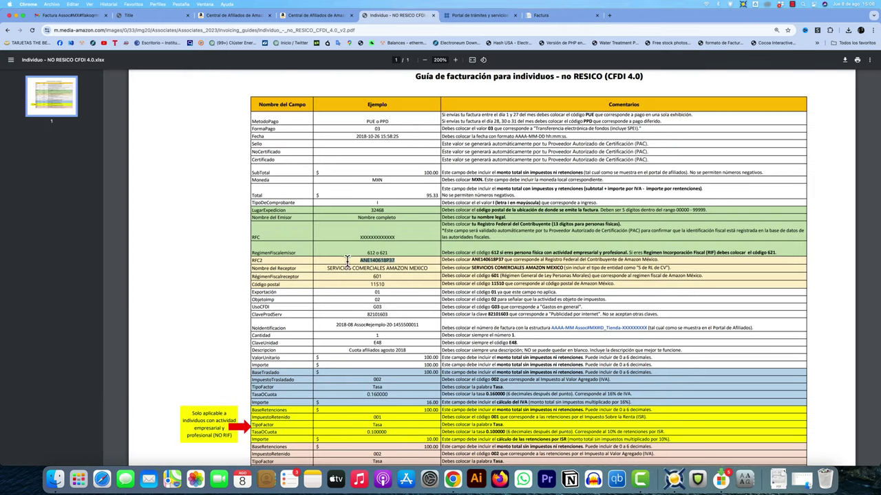
{"action": "left_click_drag", "start_coordinate": [324, 269], "coordinate": [428, 269]}
{"action": "key", "text": "super+c"}
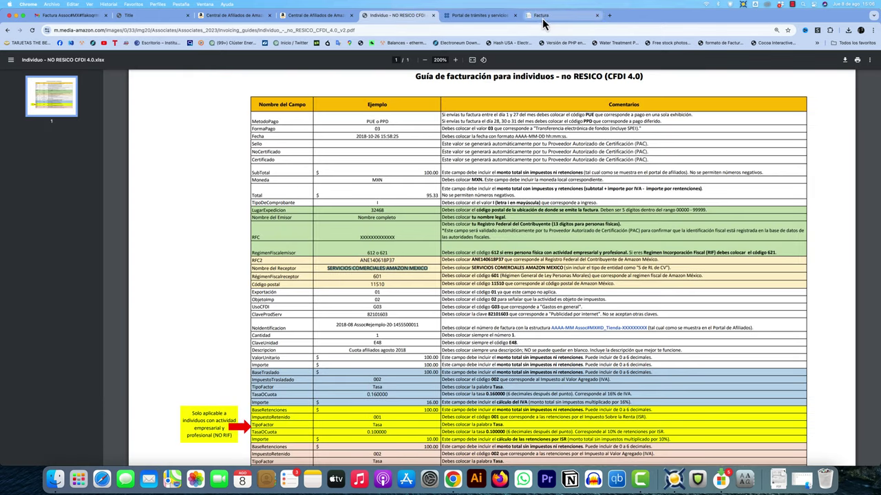
{"action": "left_click", "coordinate": [542, 19]}
{"action": "left_click", "coordinate": [416, 272]}
{"action": "key", "text": "super+v"}
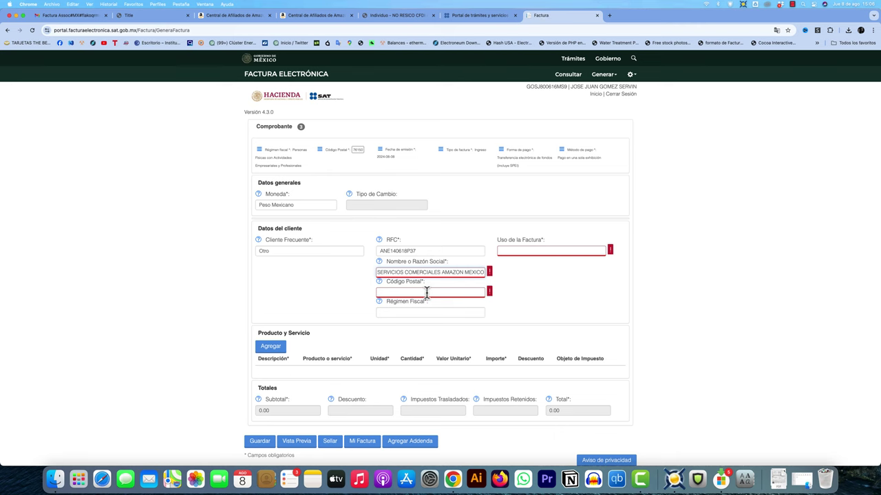
Look up Amazon's postal code in the guide and enter 11510 as the client's Código Postal.
{"action": "left_click", "coordinate": [426, 292]}
{"action": "scroll", "coordinate": [371, 185], "scroll_direction": "down", "scroll_amount": 1}
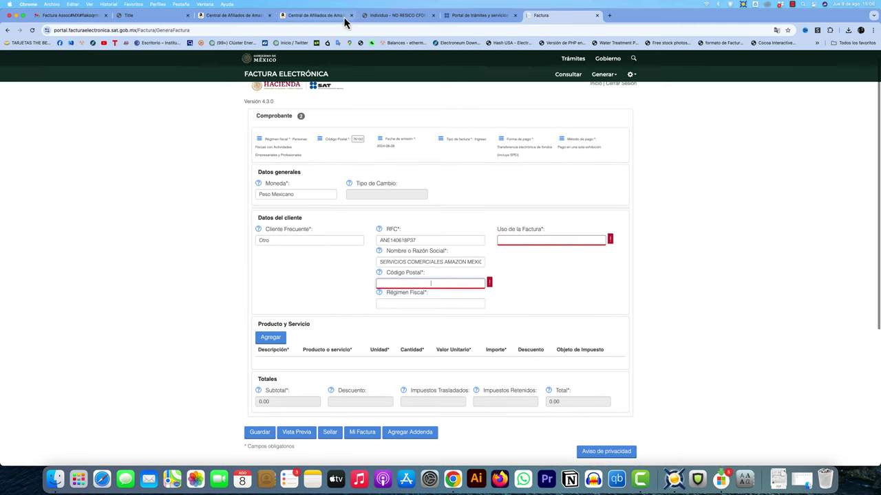
{"action": "left_click", "coordinate": [398, 19]}
{"action": "left_click", "coordinate": [370, 285]}
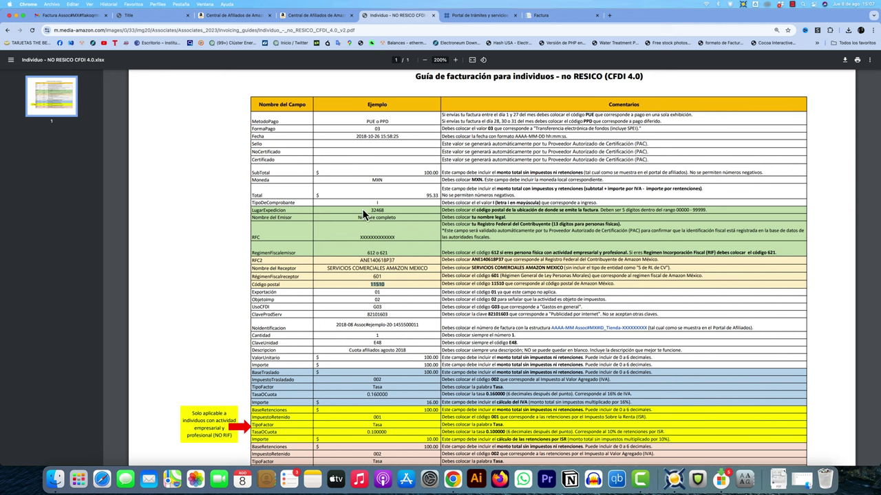
{"action": "left_click", "coordinate": [540, 18]}
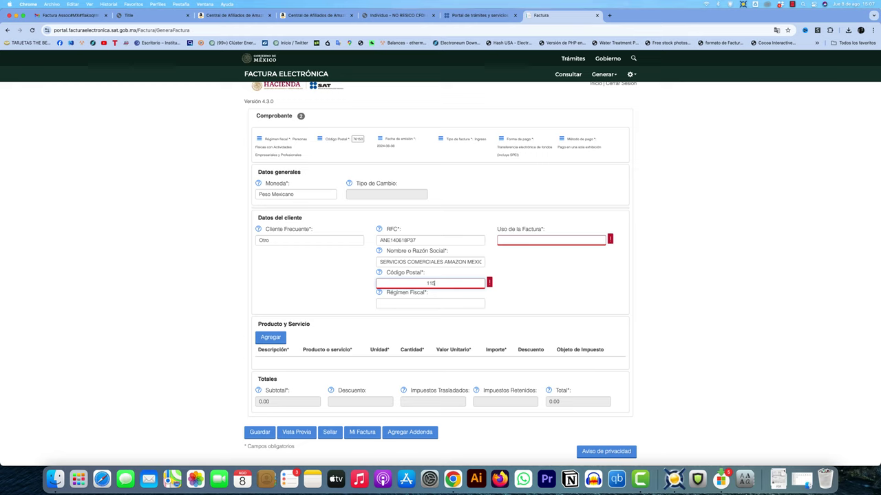
Set the client's Régimen Fiscal to General de Ley Personas Morales.
{"action": "left_click", "coordinate": [425, 303]}
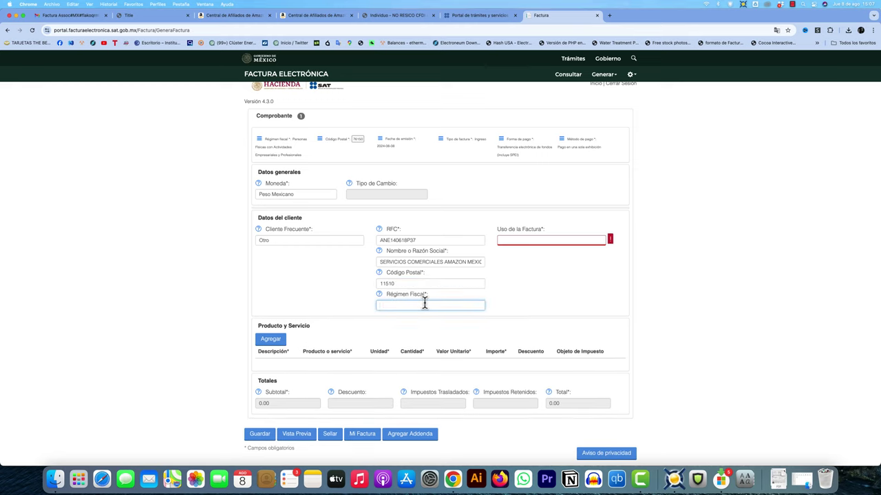
{"action": "type", "text": "person"}
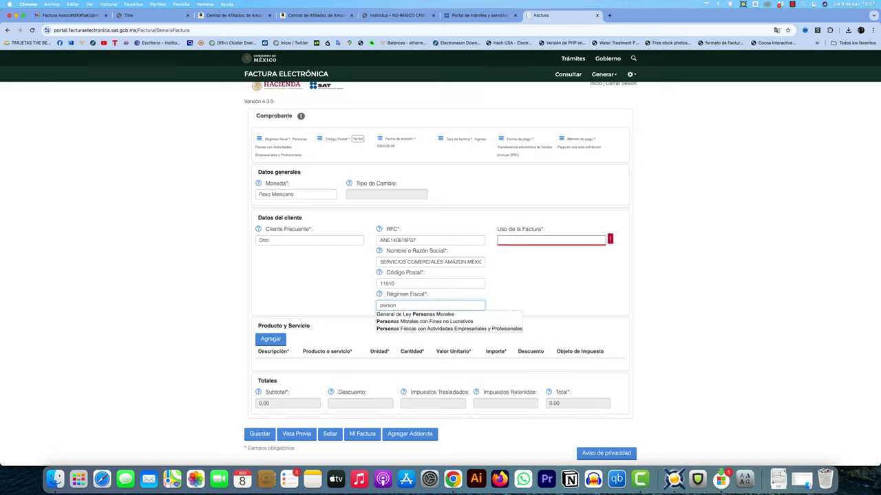
{"action": "left_click", "coordinate": [443, 314]}
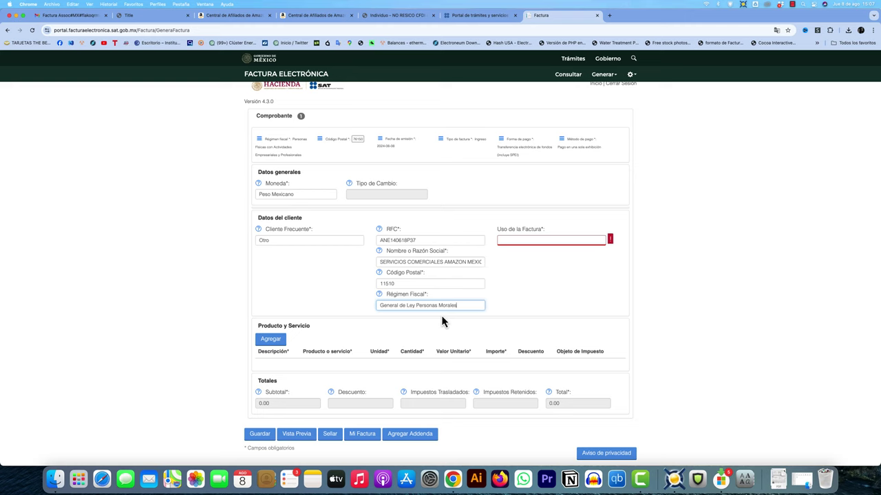
Check the invoice use in the guide and the earlier invoice, and set Uso de la Factura to Gastos en general.
{"action": "left_click", "coordinate": [514, 240]}
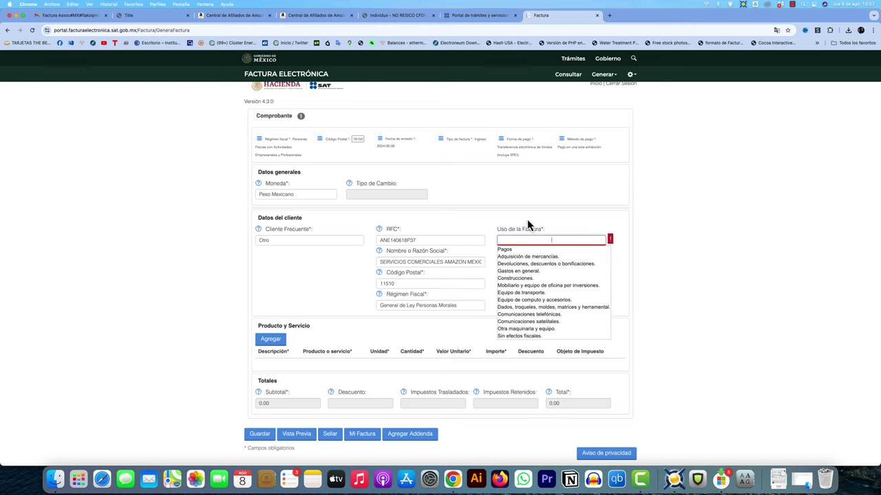
{"action": "left_click", "coordinate": [399, 16]}
{"action": "scroll", "coordinate": [421, 92], "scroll_direction": "up", "scroll_amount": 1}
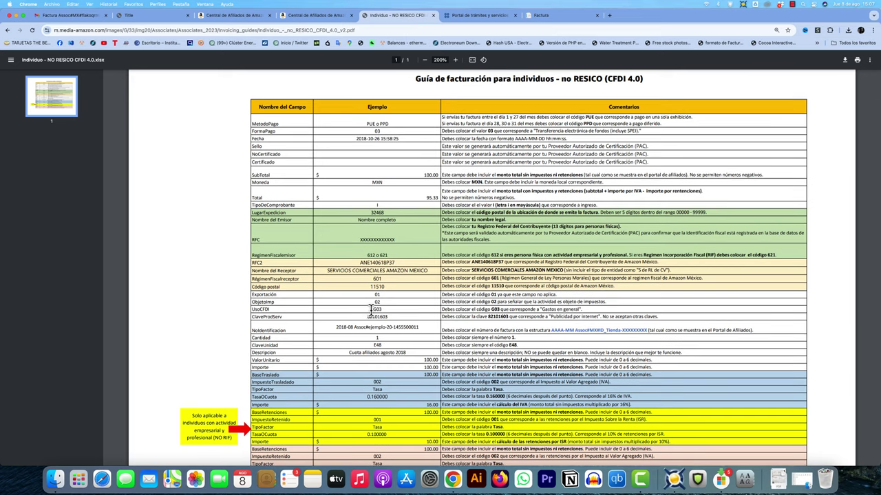
{"action": "left_click_drag", "start_coordinate": [377, 310], "coordinate": [267, 311]}
{"action": "left_click", "coordinate": [269, 312]}
{"action": "left_click", "coordinate": [141, 16]}
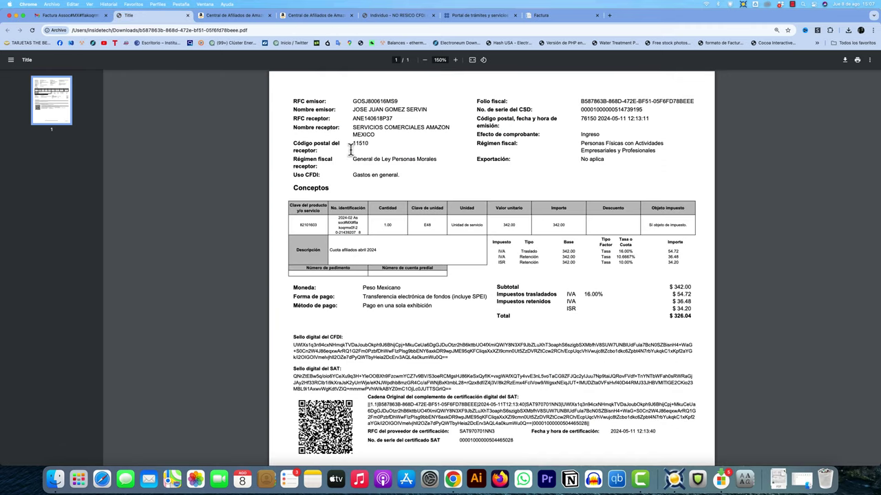
{"action": "left_click_drag", "start_coordinate": [417, 177], "coordinate": [400, 176]}
{"action": "left_click", "coordinate": [470, 18]}
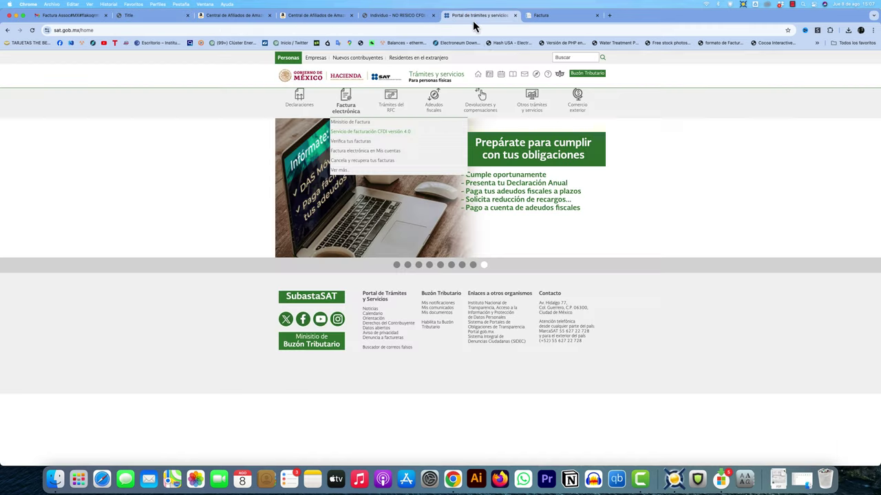
{"action": "left_click", "coordinate": [544, 21]}
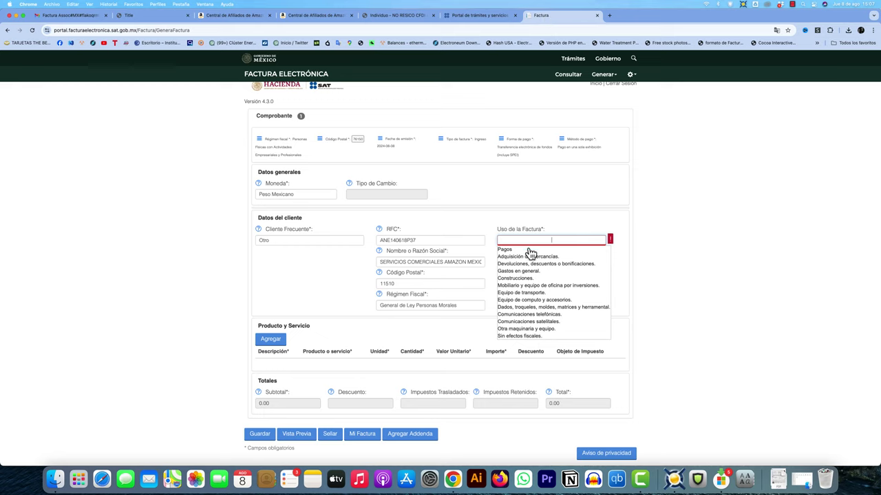
{"action": "left_click", "coordinate": [530, 272]}
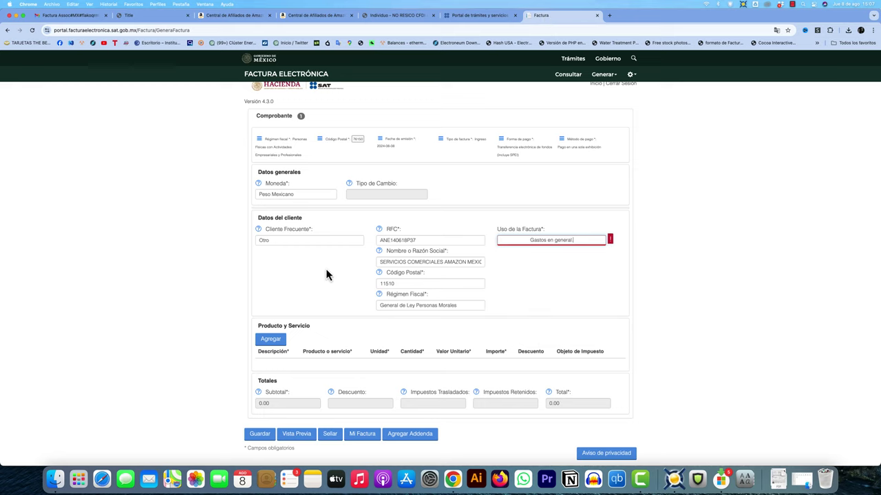
{"action": "left_click", "coordinate": [501, 316]}
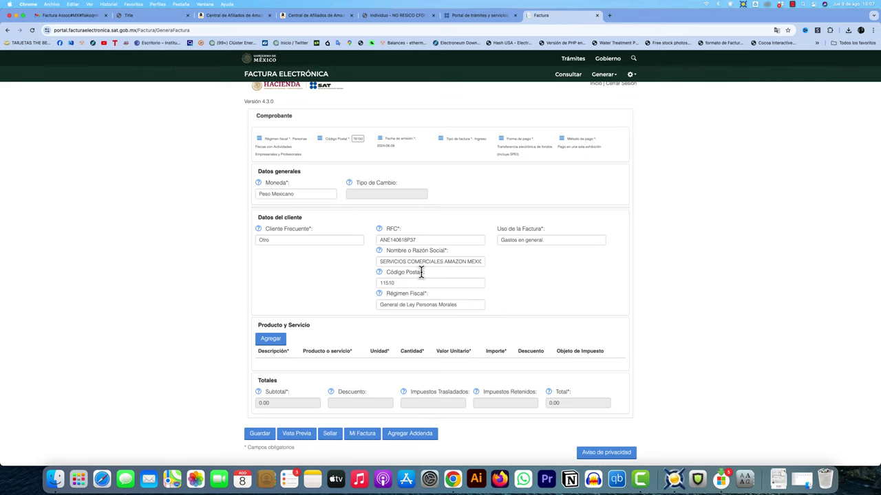
Add a new concept to the invoice's Producto y Servicio section.
{"action": "scroll", "coordinate": [530, 295], "scroll_direction": "down", "scroll_amount": 1}
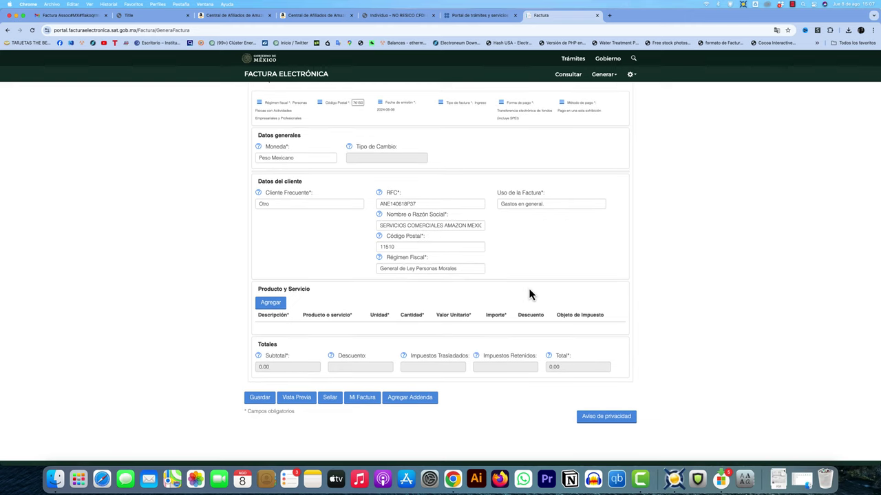
{"action": "left_click", "coordinate": [272, 303]}
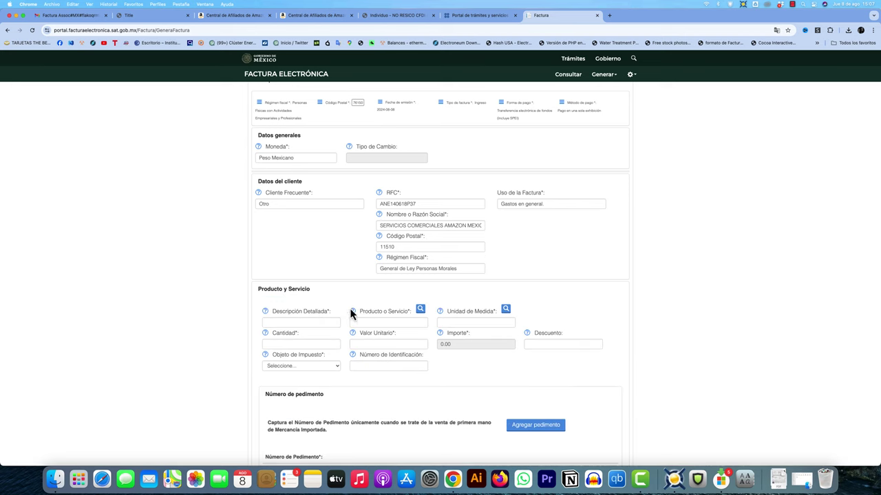
{"action": "left_click", "coordinate": [322, 323]}
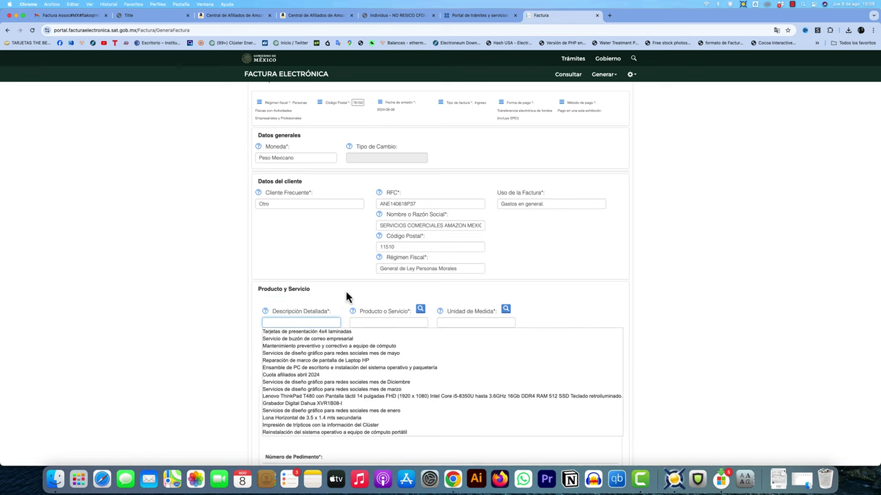
{"action": "left_click", "coordinate": [346, 298]}
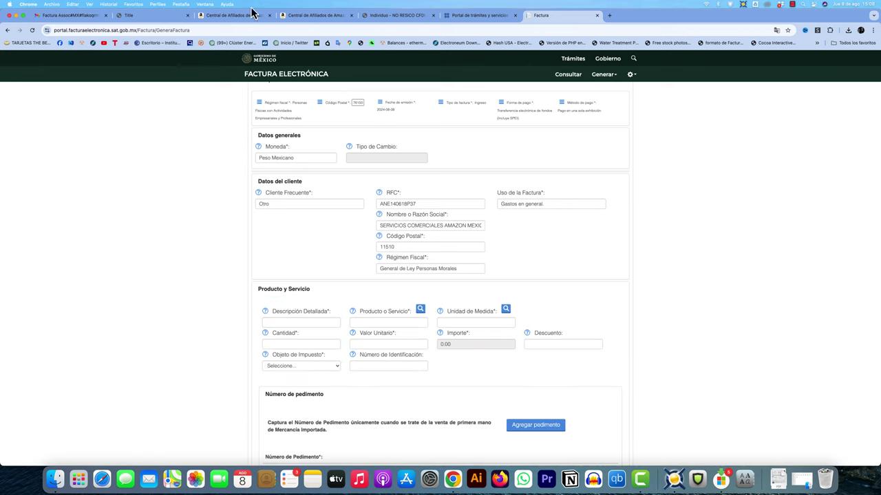
Examine the description on the earlier invoice, the guide's Descripcion example and the matching payment date in the Amazon payment history.
{"action": "left_click", "coordinate": [151, 17]}
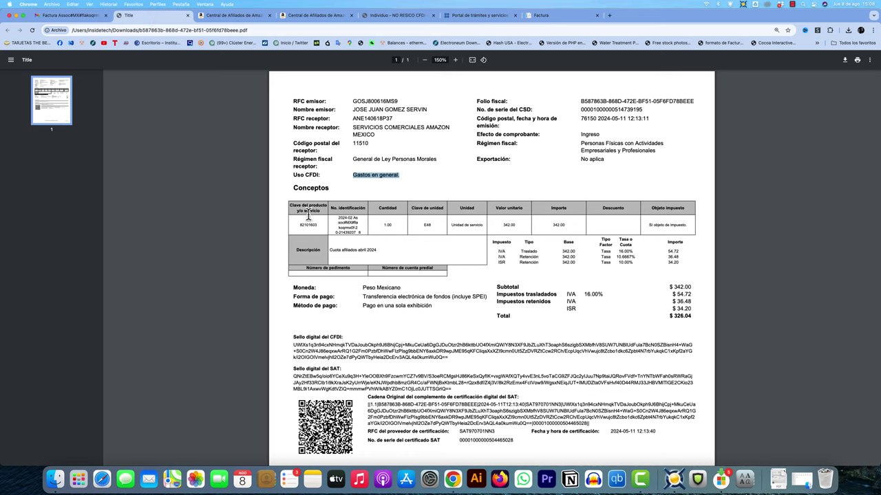
{"action": "left_click", "coordinate": [342, 249]}
{"action": "left_click_drag", "start_coordinate": [329, 251], "coordinate": [375, 253]}
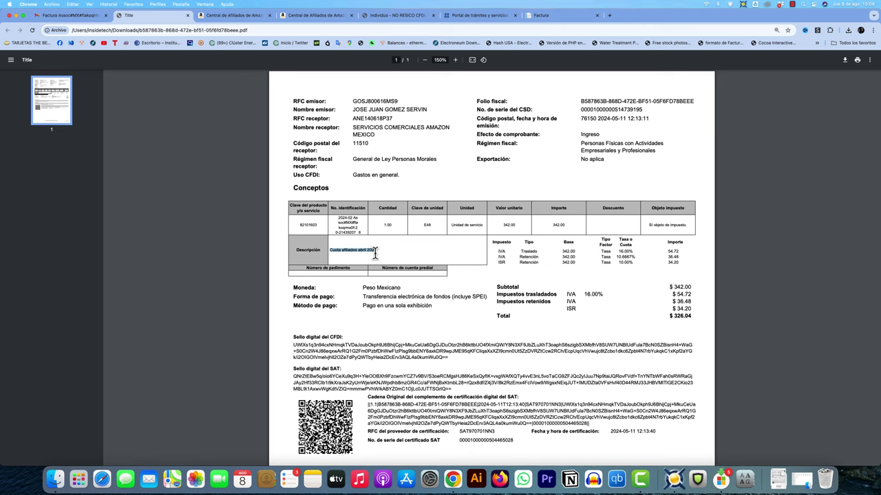
{"action": "left_click", "coordinate": [384, 16]}
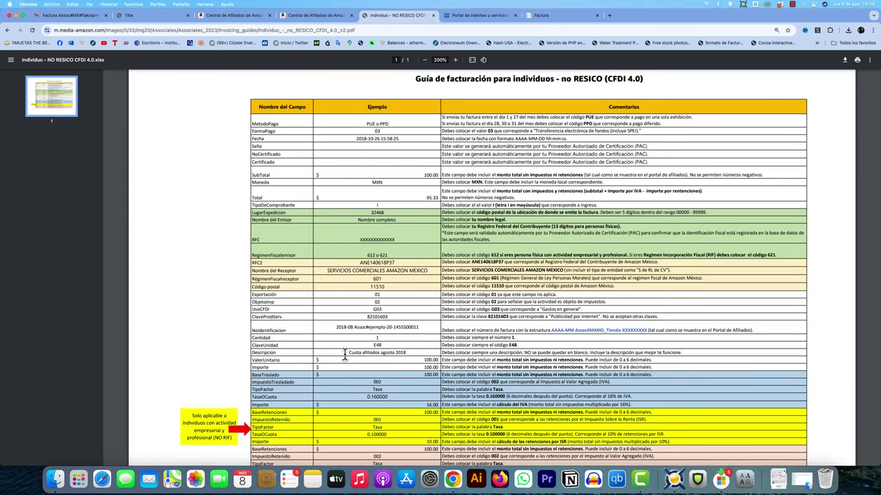
{"action": "triple_click", "coordinate": [407, 353]}
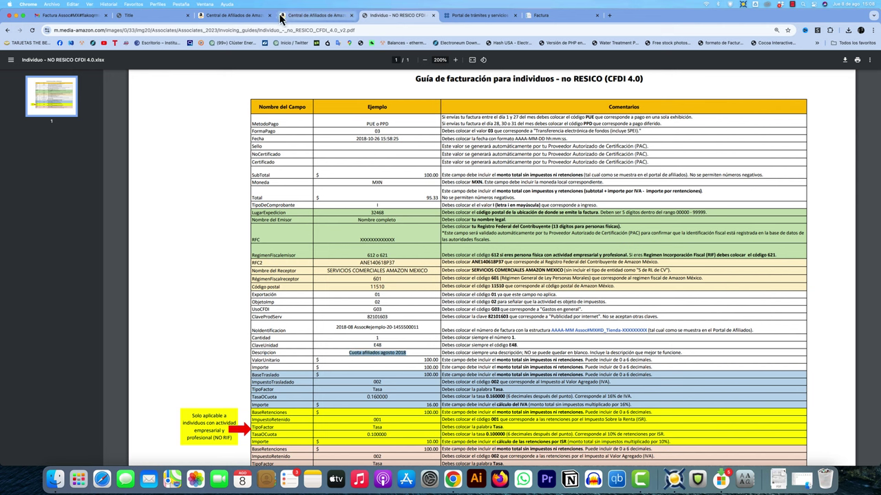
{"action": "left_click", "coordinate": [242, 20]}
{"action": "left_click", "coordinate": [309, 15]}
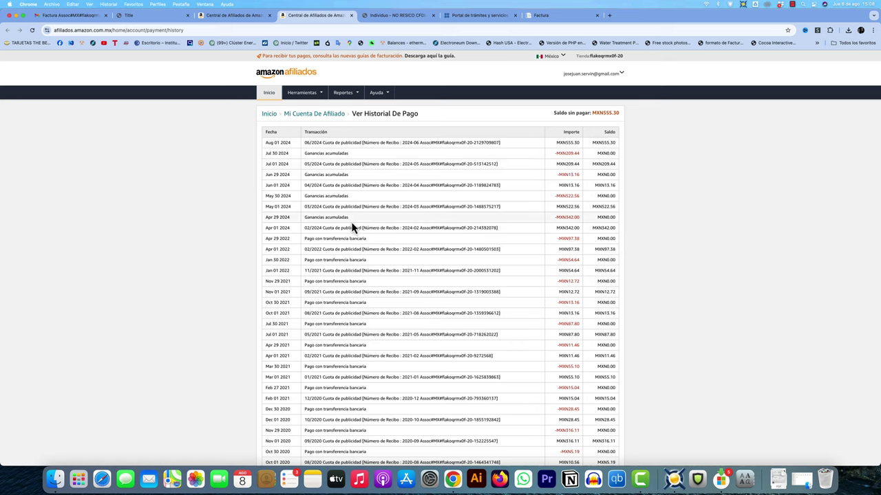
{"action": "key", "text": "super+2"}
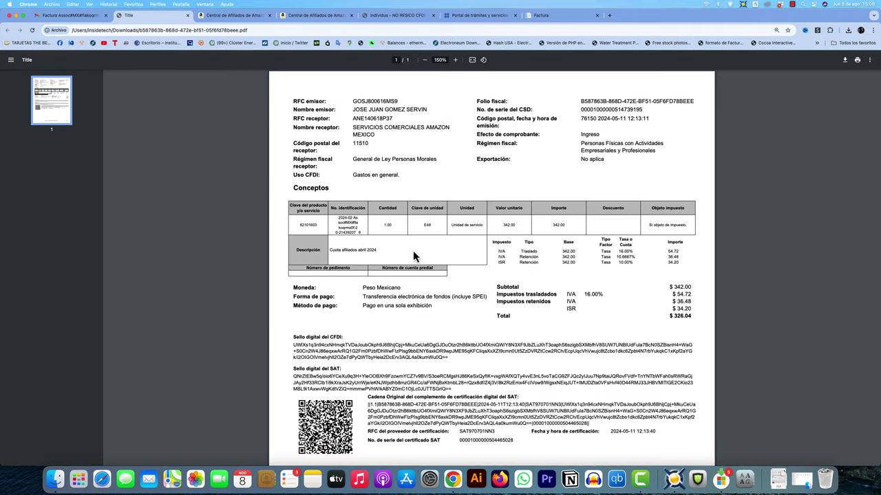
{"action": "left_click", "coordinate": [315, 15]}
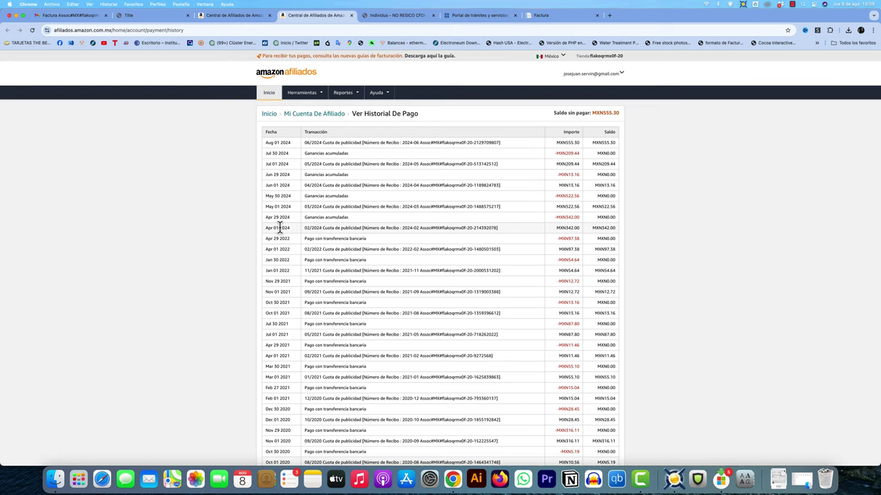
{"action": "left_click_drag", "start_coordinate": [266, 227], "coordinate": [280, 229]}
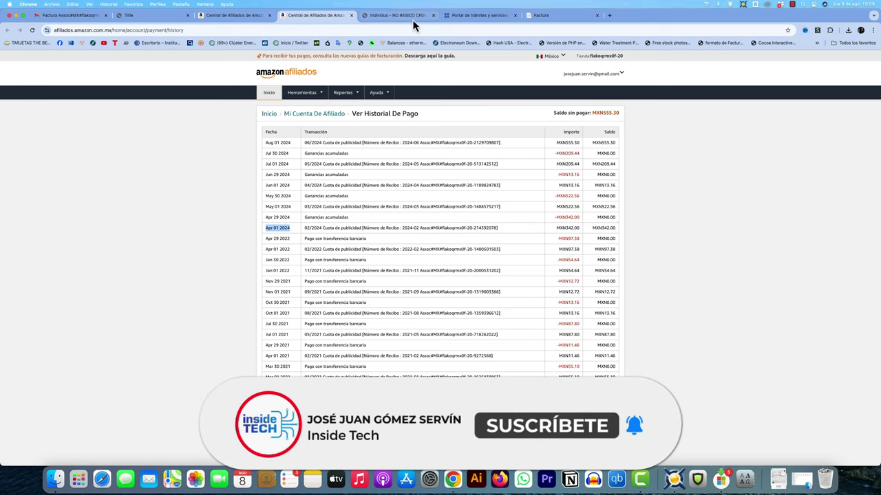
Fill in the concept's Descripción Detallada as Cuota afiliados mayo 2024, based on the suggested April description.
{"action": "left_click", "coordinate": [544, 15]}
{"action": "left_click", "coordinate": [300, 323]}
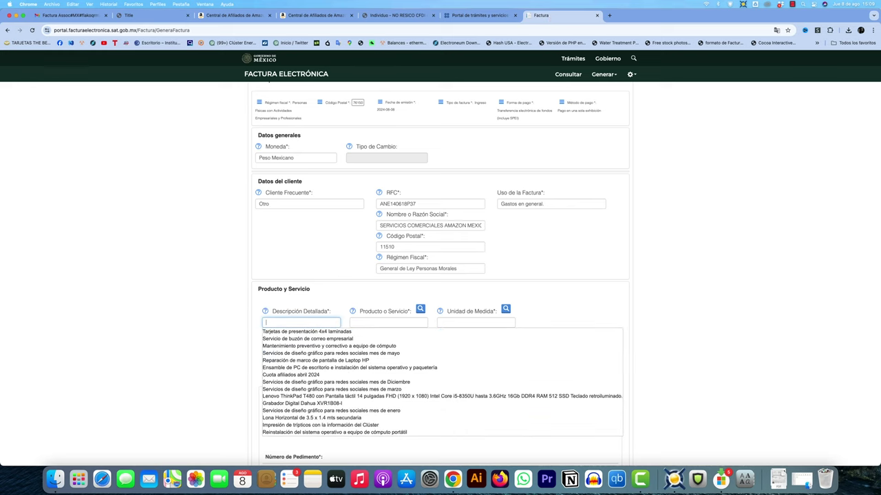
{"action": "type", "text": "Cuota af"}
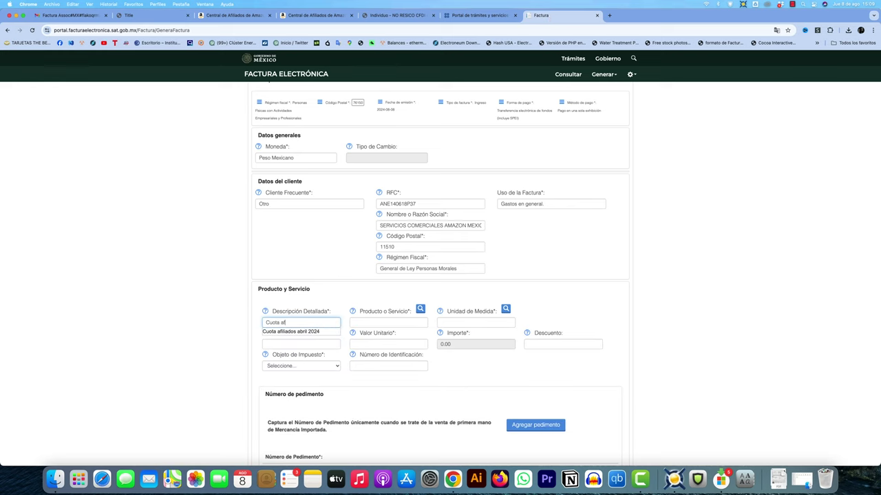
{"action": "scroll", "coordinate": [313, 344], "scroll_direction": "up", "scroll_amount": 1}
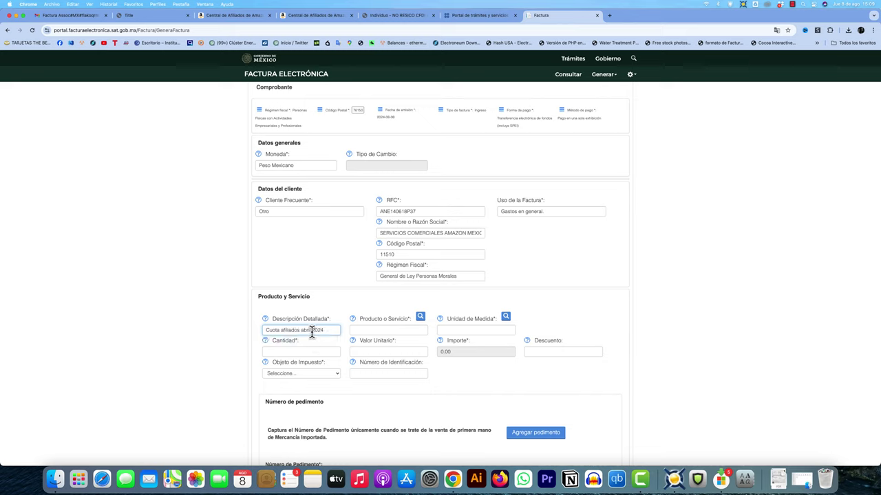
{"action": "key", "text": "shift+alt+Right"}
{"action": "double_click", "coordinate": [308, 331]}
{"action": "type", "text": "mayo"}
Look up the product key in the earlier invoice and guide, and set Producto o Servicio to 82101603 Publicidad en internet.
{"action": "left_click", "coordinate": [382, 331]}
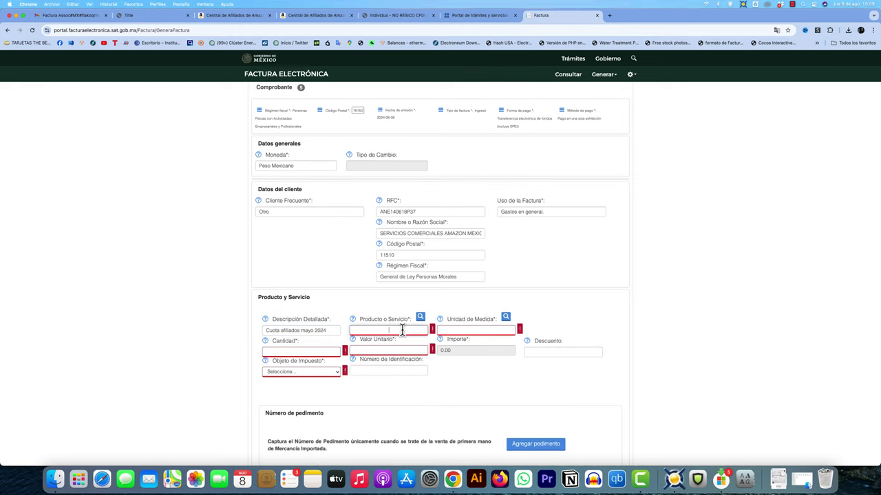
{"action": "left_click", "coordinate": [158, 18]}
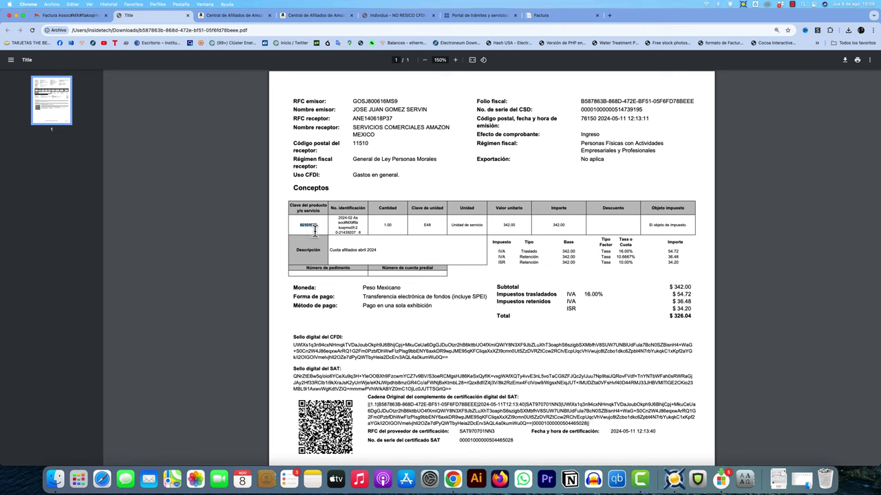
{"action": "left_click", "coordinate": [396, 15]}
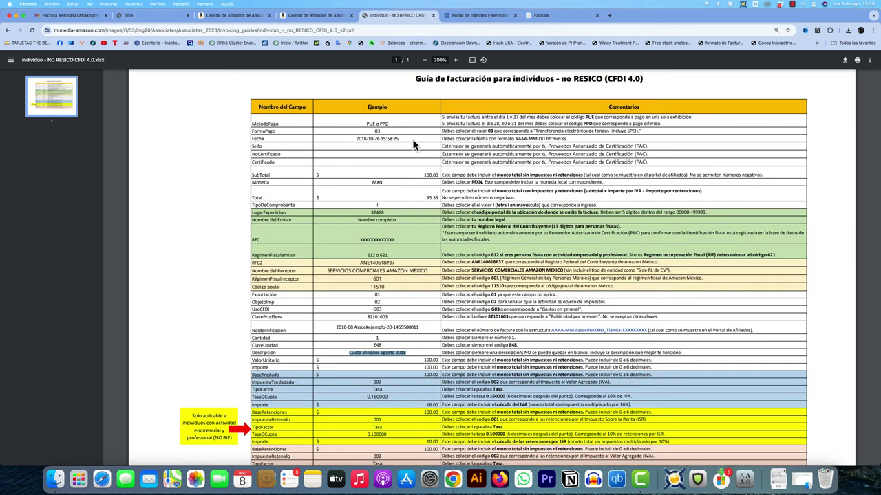
{"action": "left_click", "coordinate": [259, 320]}
{"action": "left_click", "coordinate": [549, 21]}
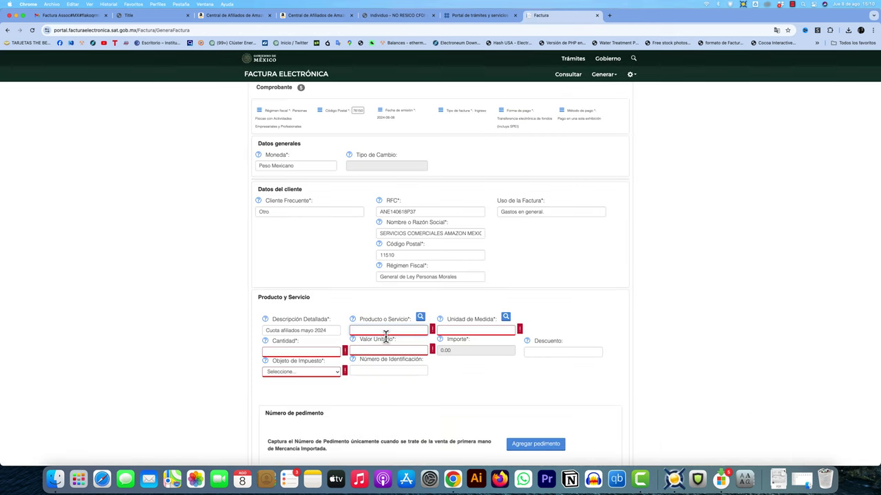
{"action": "key", "text": "super+2"}
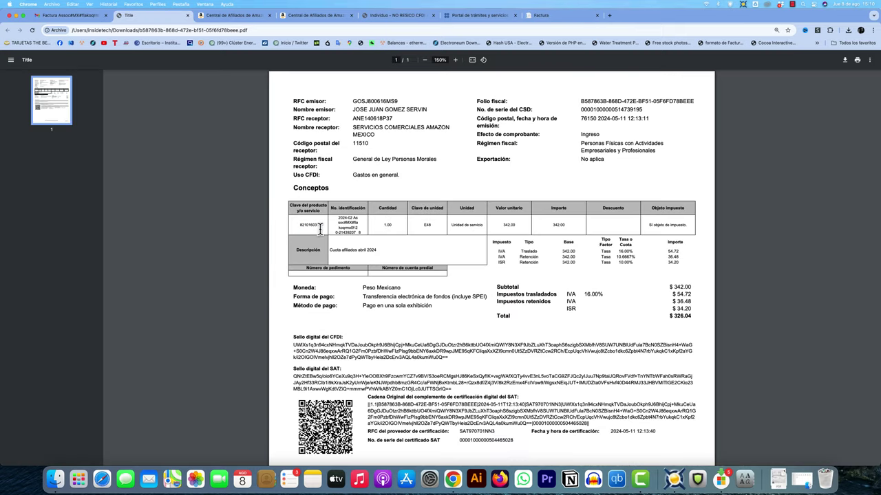
{"action": "left_click", "coordinate": [578, 16]}
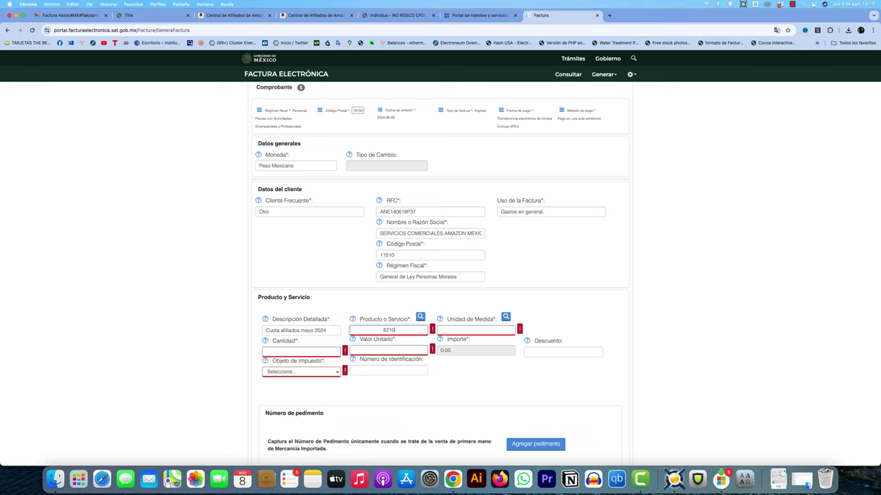
{"action": "type", "text": "82101603"}
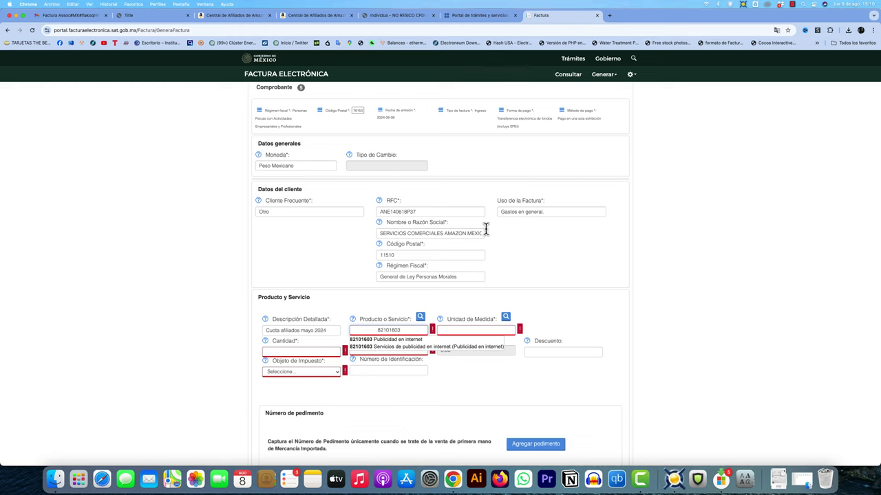
{"action": "left_click", "coordinate": [378, 340]}
Set the concept's Unidad de Medida to Unidad de servicio and check it against the unit key on the earlier invoice.
{"action": "left_click", "coordinate": [461, 332]}
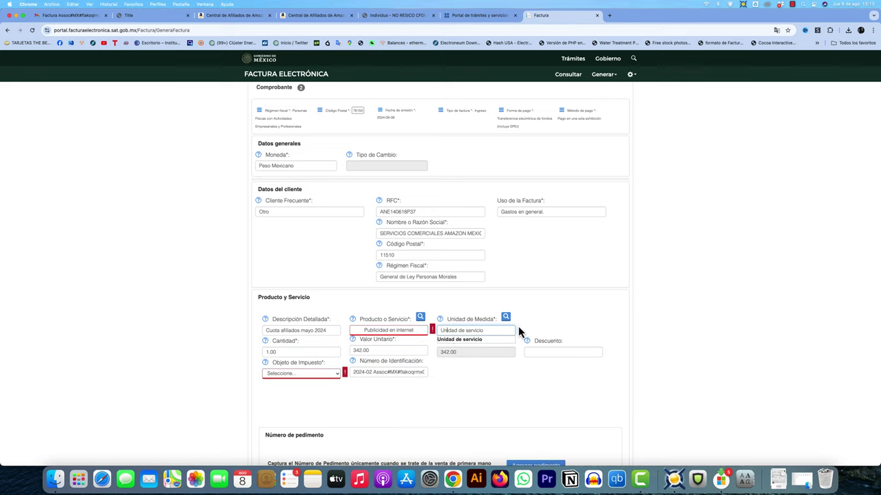
{"action": "left_click", "coordinate": [490, 337]}
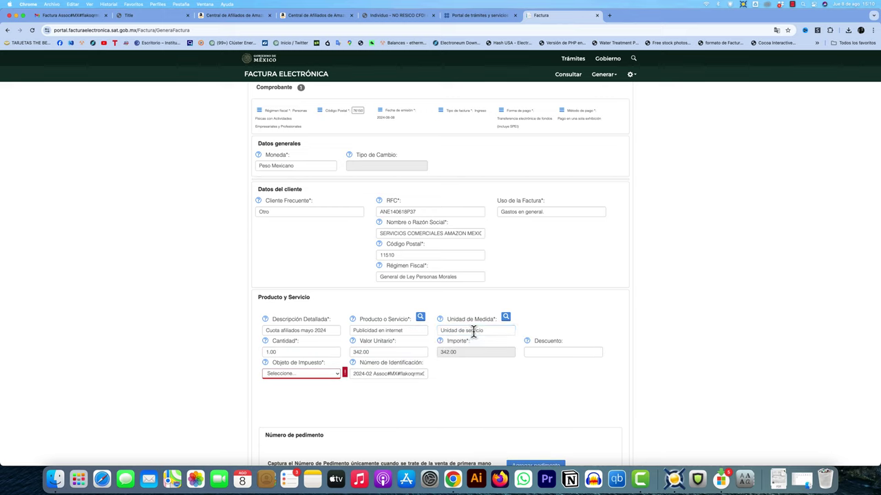
{"action": "left_click", "coordinate": [166, 18]}
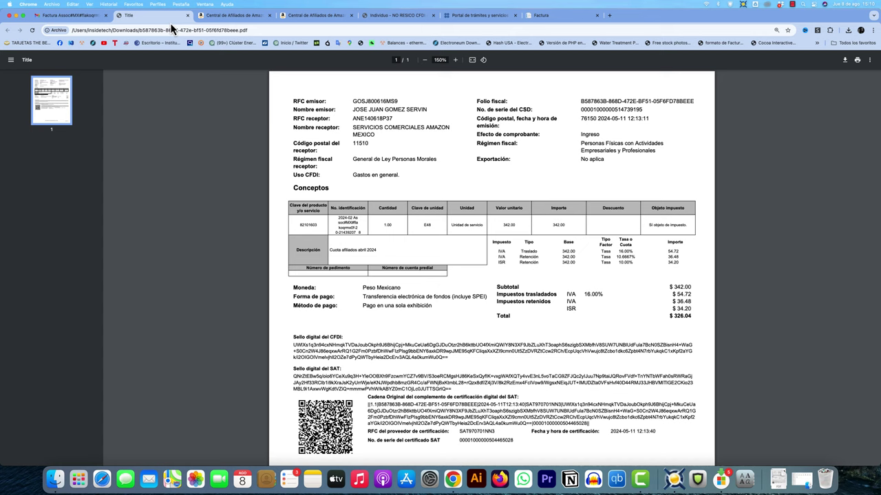
{"action": "double_click", "coordinate": [428, 225]}
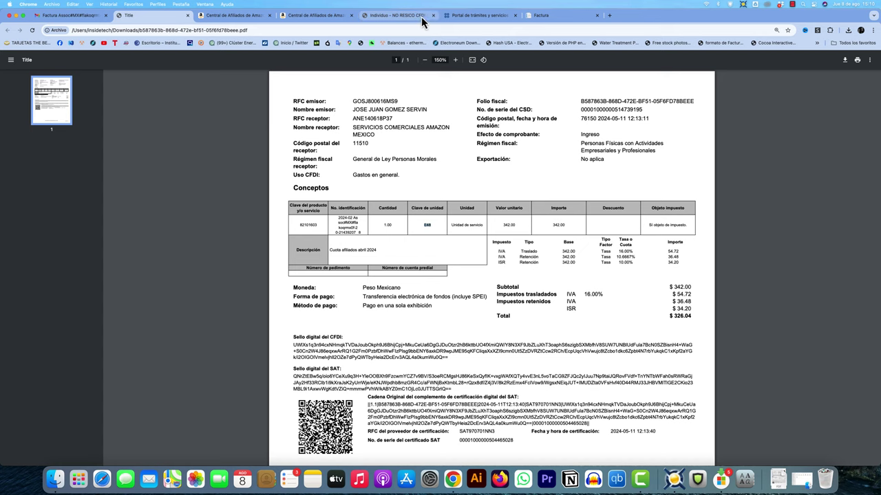
{"action": "left_click", "coordinate": [544, 15]}
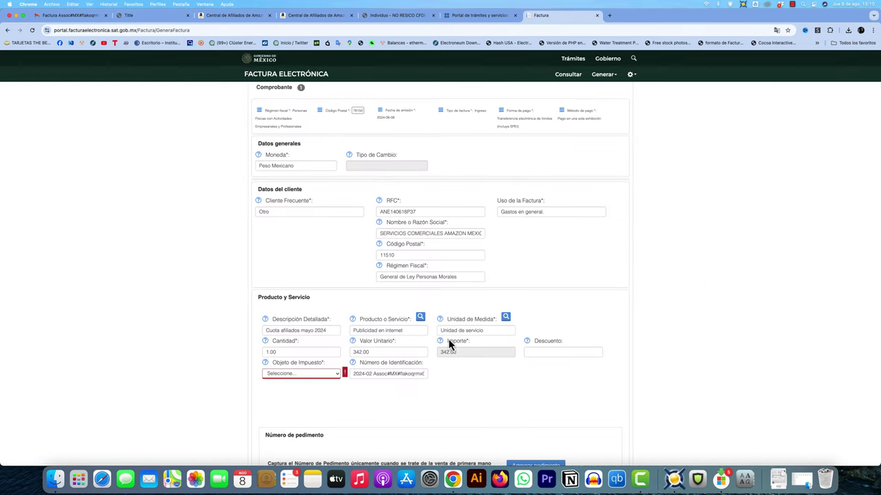
Look up the May 2024 amount in the Amazon payment history and set the concept's Valor Unitario to 522.56.
{"action": "left_click", "coordinate": [375, 353]}
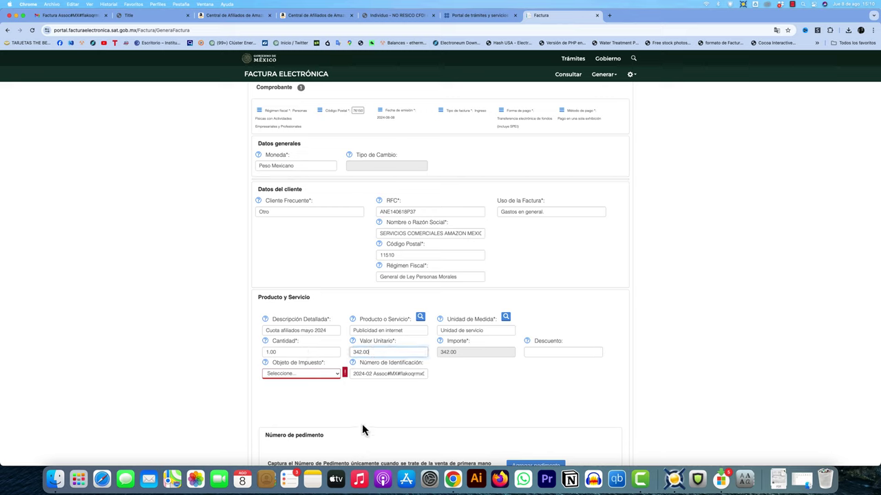
{"action": "left_click", "coordinate": [262, 15]}
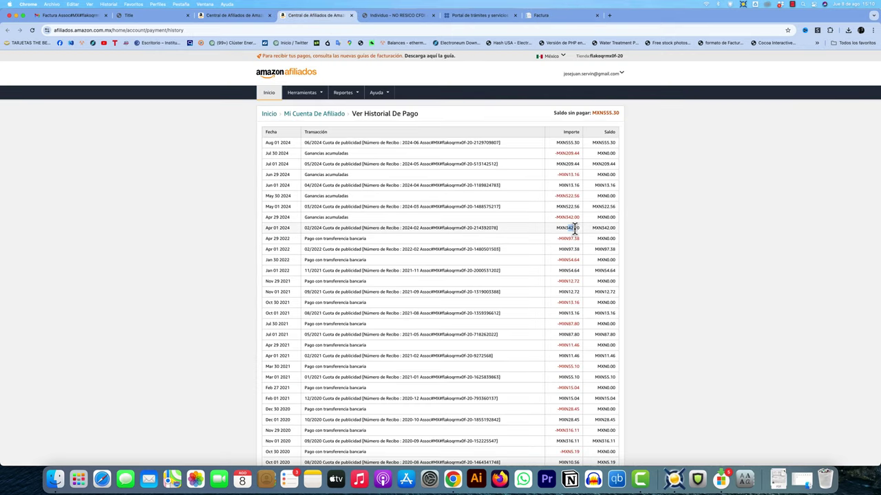
{"action": "left_click", "coordinate": [496, 17]}
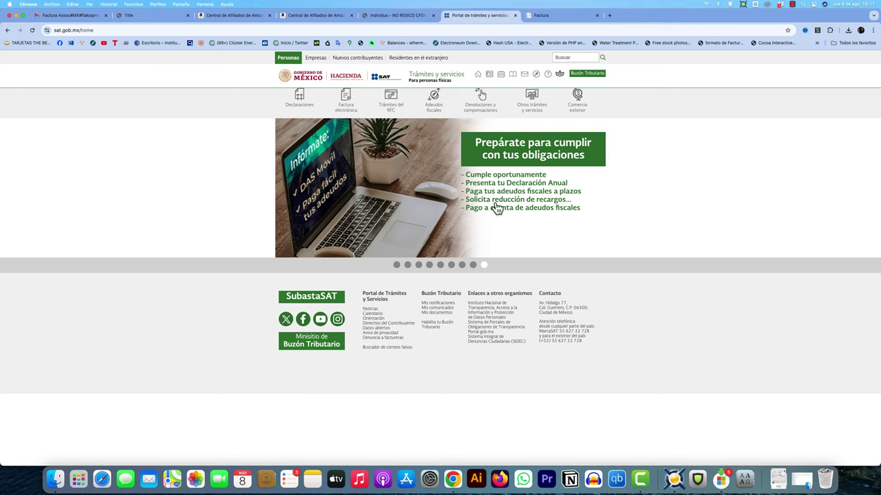
{"action": "left_click", "coordinate": [559, 15]}
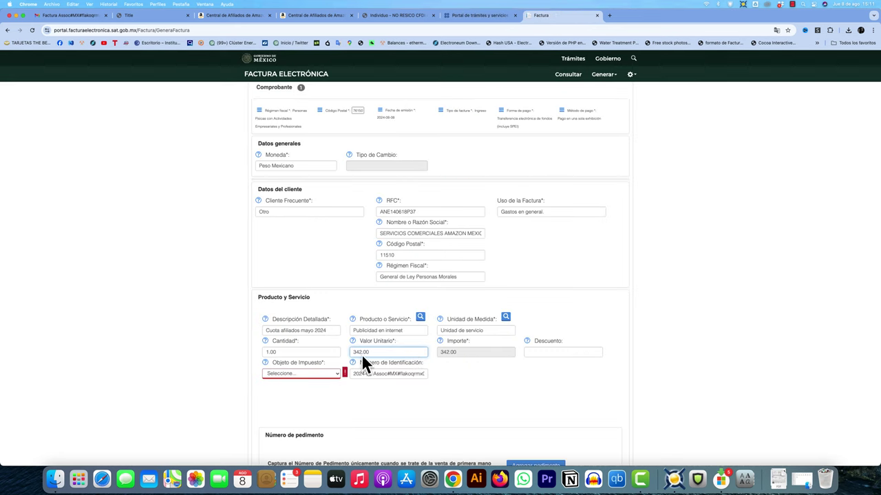
{"action": "left_click", "coordinate": [317, 16]}
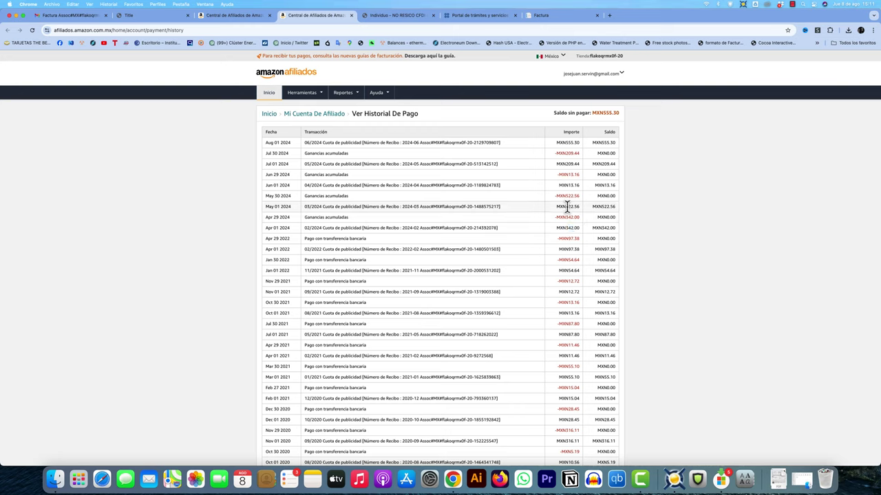
{"action": "left_click_drag", "start_coordinate": [567, 207], "coordinate": [556, 206]}
{"action": "key", "text": "super+9"}
{"action": "type", "text": "522"}
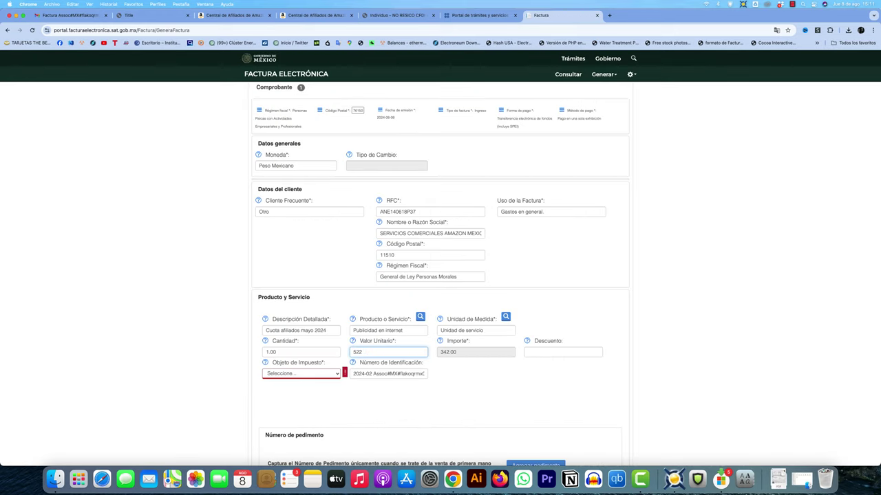
{"action": "type", "text": ".56"}
{"action": "left_click", "coordinate": [316, 352]}
Set the concept's Objeto de Impuesto to Sí objeto de impuesto and disable Acepto Sugerencia de Impuestos.
{"action": "left_click", "coordinate": [312, 373]}
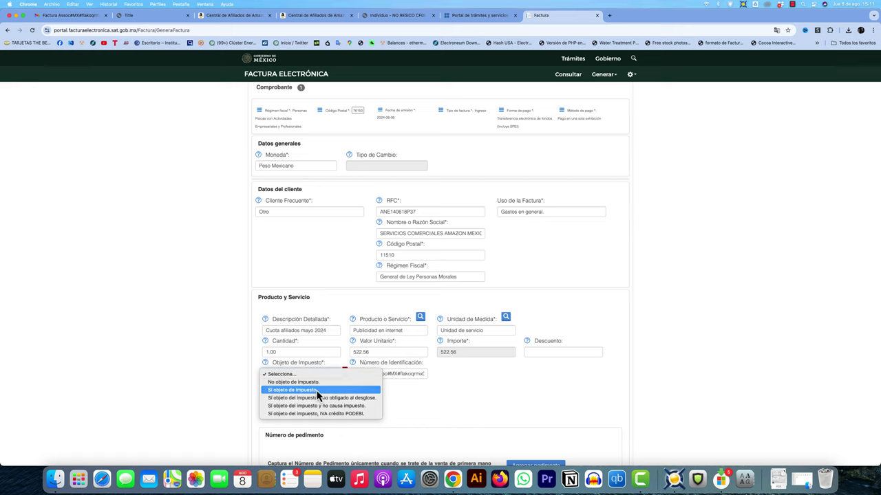
{"action": "left_click", "coordinate": [308, 390]}
{"action": "scroll", "coordinate": [421, 386], "scroll_direction": "down", "scroll_amount": 2}
{"action": "scroll", "coordinate": [421, 384], "scroll_direction": "down", "scroll_amount": 5}
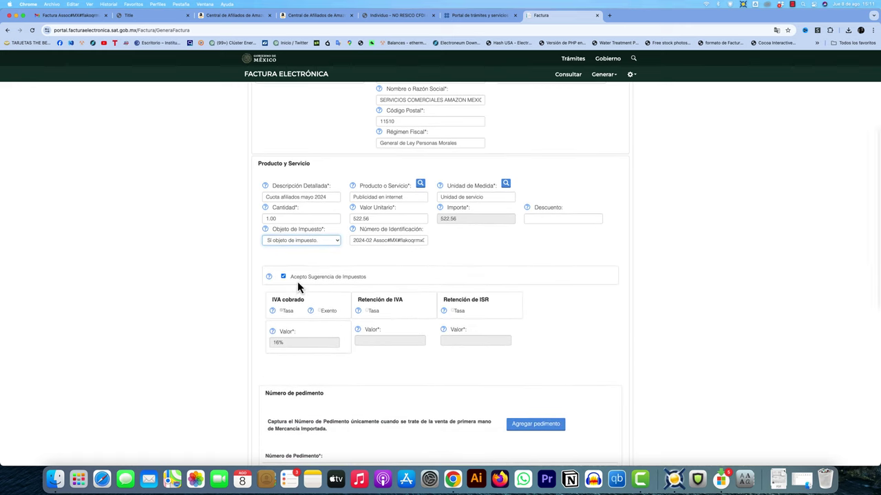
{"action": "left_click", "coordinate": [283, 277]}
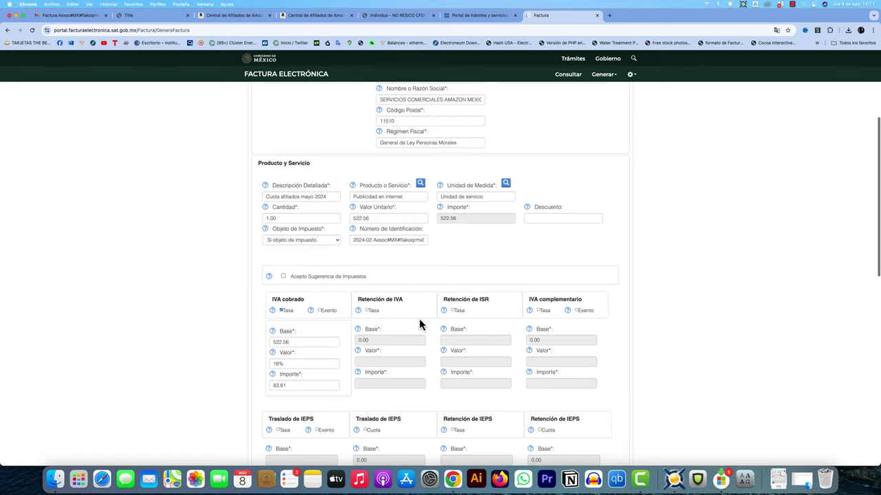
{"action": "scroll", "coordinate": [419, 319], "scroll_direction": "down", "scroll_amount": 3}
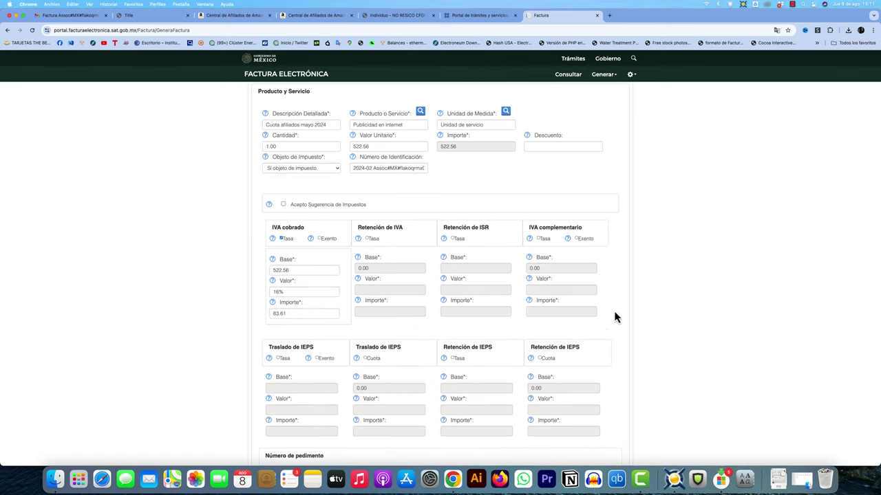
Examine the IVA and ISR transfer and withholding rows in Amazon's invoicing guide and the tax breakdown on the earlier invoice.
{"action": "key", "text": "super+5"}
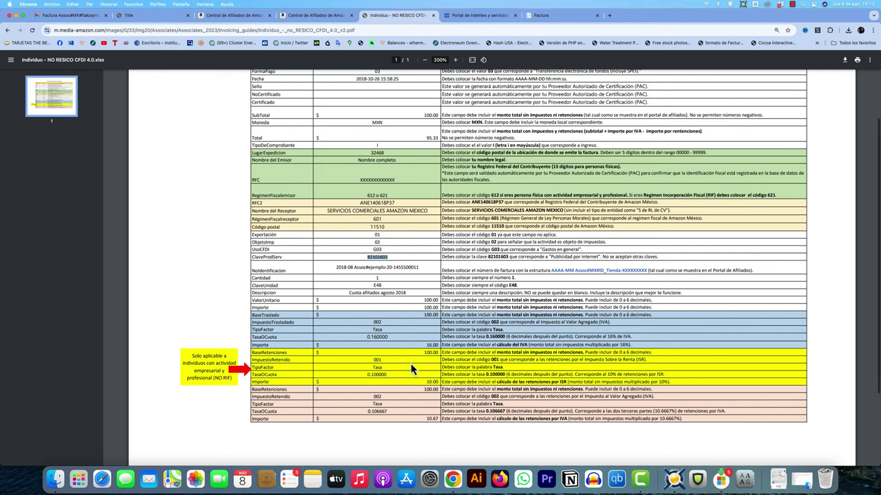
{"action": "scroll", "coordinate": [410, 366], "scroll_direction": "up", "scroll_amount": 5}
{"action": "scroll", "coordinate": [410, 366], "scroll_direction": "down", "scroll_amount": 4}
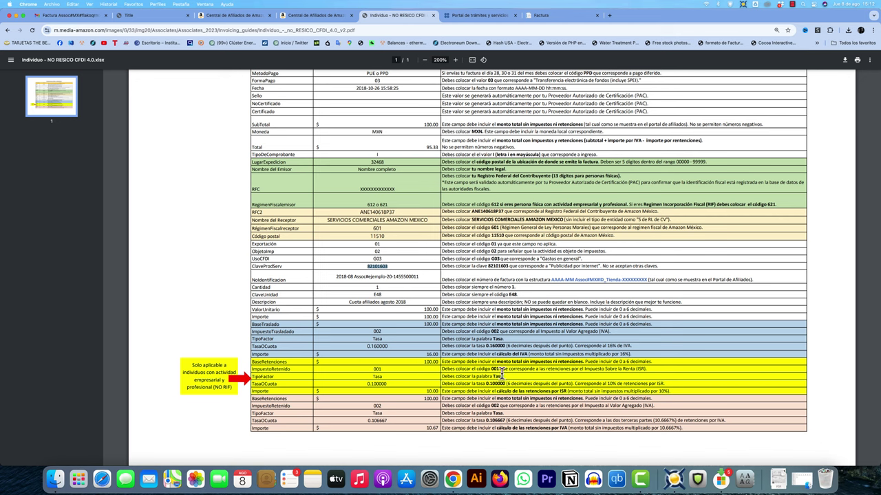
{"action": "scroll", "coordinate": [516, 380], "scroll_direction": "up", "scroll_amount": 1}
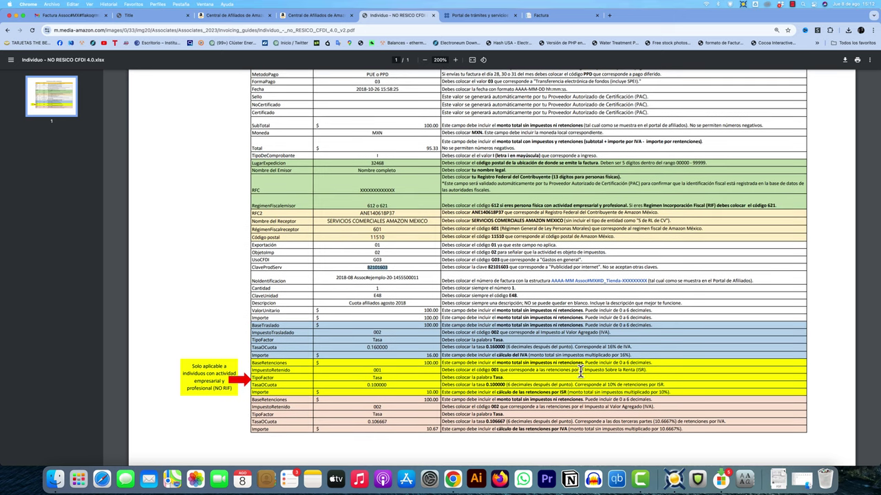
{"action": "scroll", "coordinate": [593, 385], "scroll_direction": "up", "scroll_amount": 1}
{"action": "scroll", "coordinate": [593, 385], "scroll_direction": "up", "scroll_amount": 1}
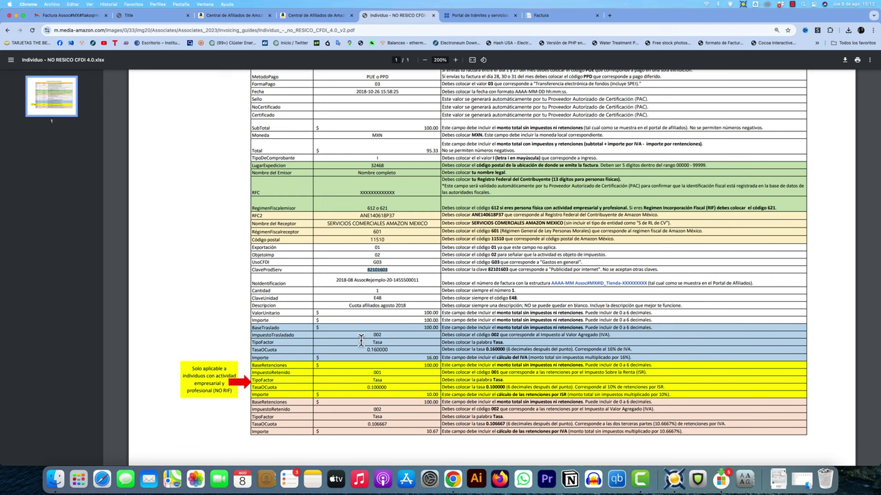
{"action": "left_click", "coordinate": [168, 21]}
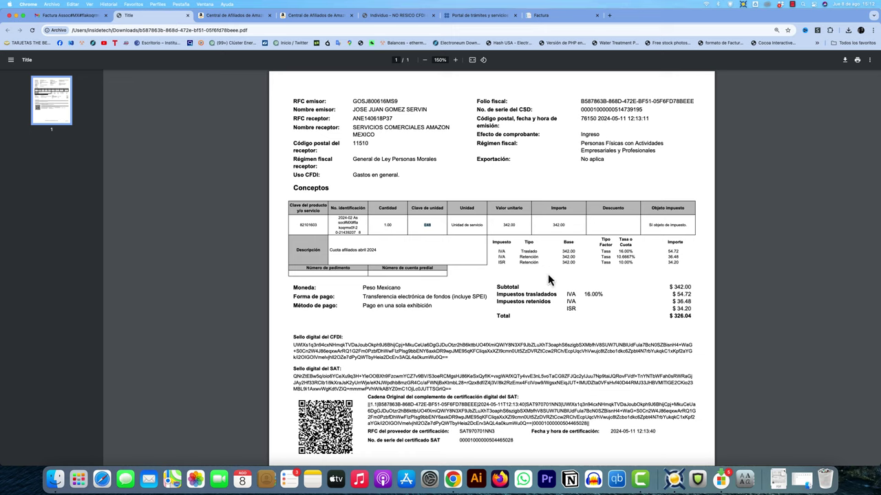
{"action": "left_click", "coordinate": [513, 254]}
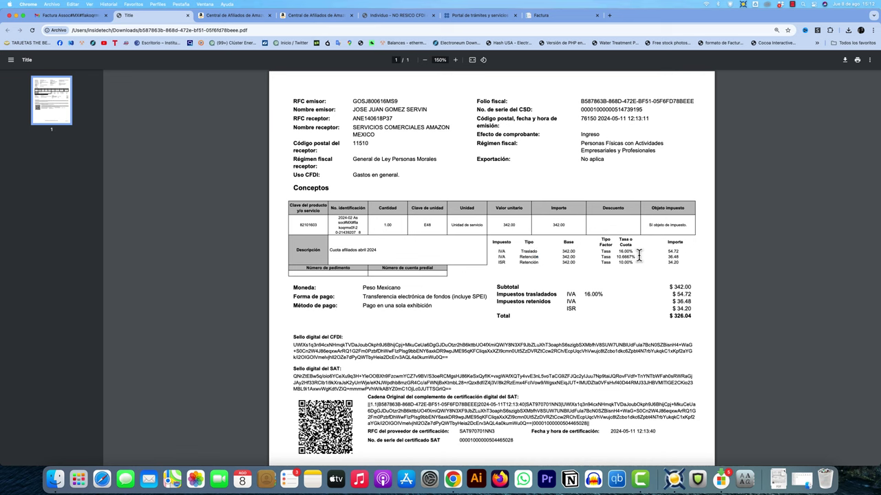
Check the Base, Valor and Importe of IVA cobrado on the invoice form.
{"action": "left_click", "coordinate": [547, 15]}
{"action": "scroll", "coordinate": [295, 236], "scroll_direction": "down", "scroll_amount": 1}
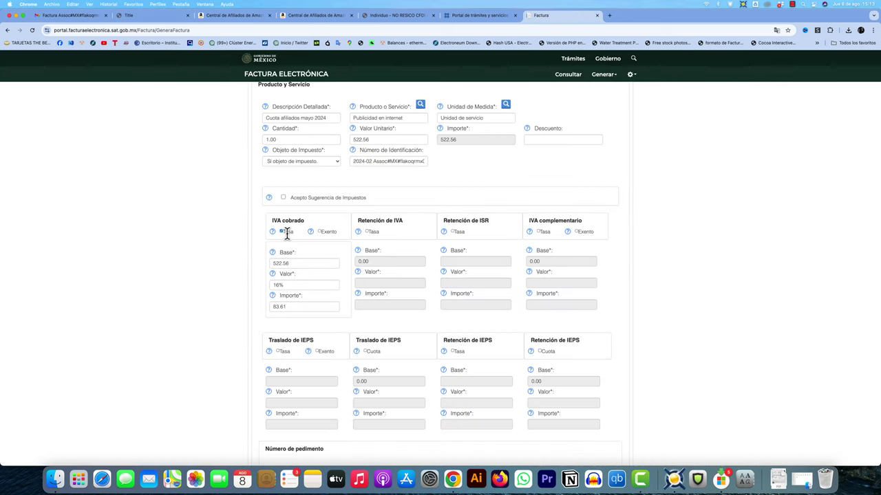
{"action": "left_click", "coordinate": [295, 265]}
{"action": "left_click", "coordinate": [290, 308]}
{"action": "scroll", "coordinate": [297, 296], "scroll_direction": "down", "scroll_amount": 3}
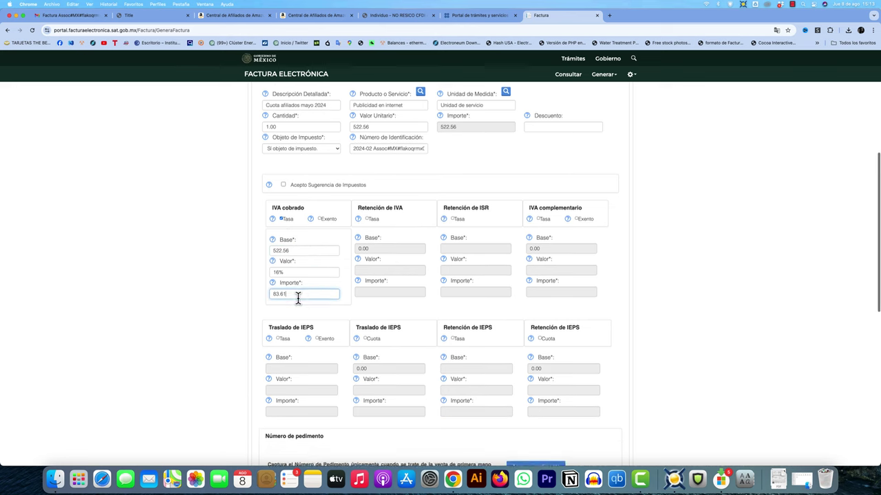
Look up the IVA withholding rate on the earlier invoice and in the guide's TasaOCuota row.
{"action": "key", "text": "super+2"}
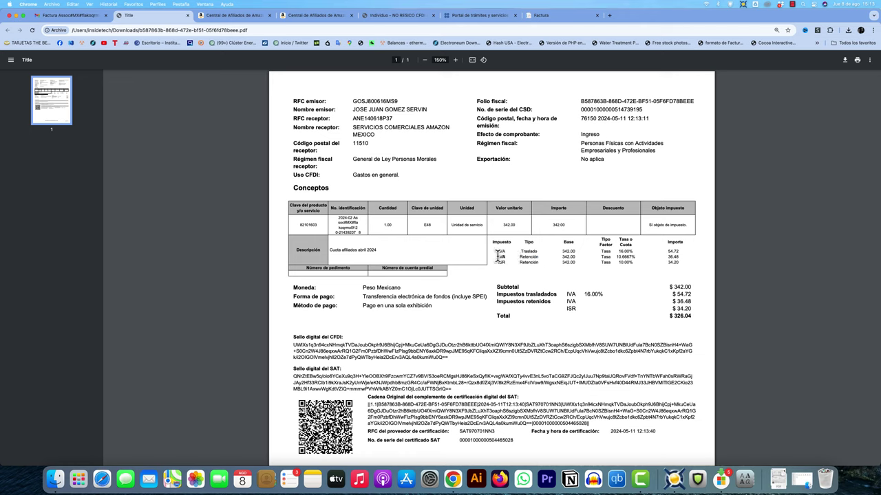
{"action": "double_click", "coordinate": [615, 257]}
{"action": "left_click", "coordinate": [412, 16]}
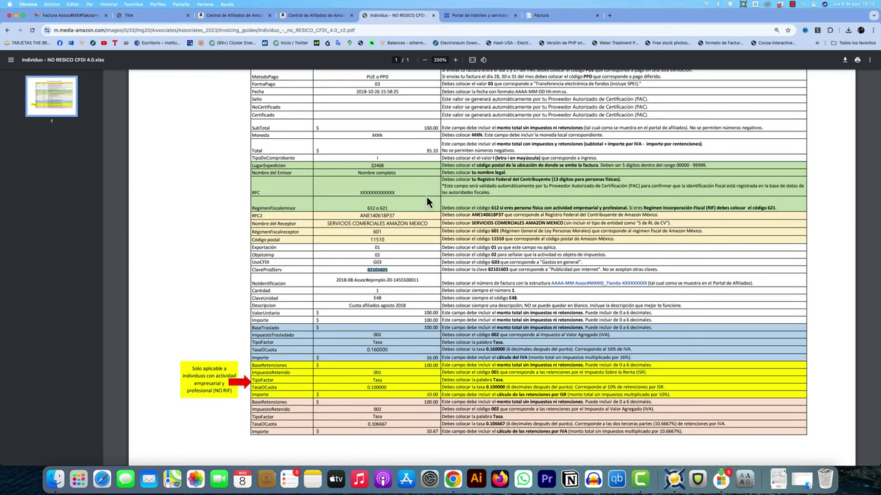
{"action": "left_click", "coordinate": [387, 425]}
{"action": "left_click_drag", "start_coordinate": [363, 427], "coordinate": [388, 426]}
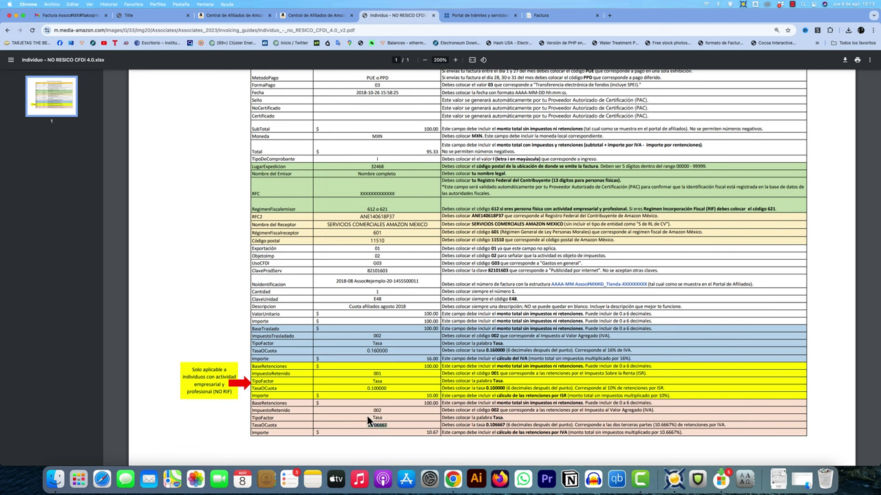
{"action": "left_click", "coordinate": [482, 15]}
{"action": "left_click", "coordinate": [542, 17]}
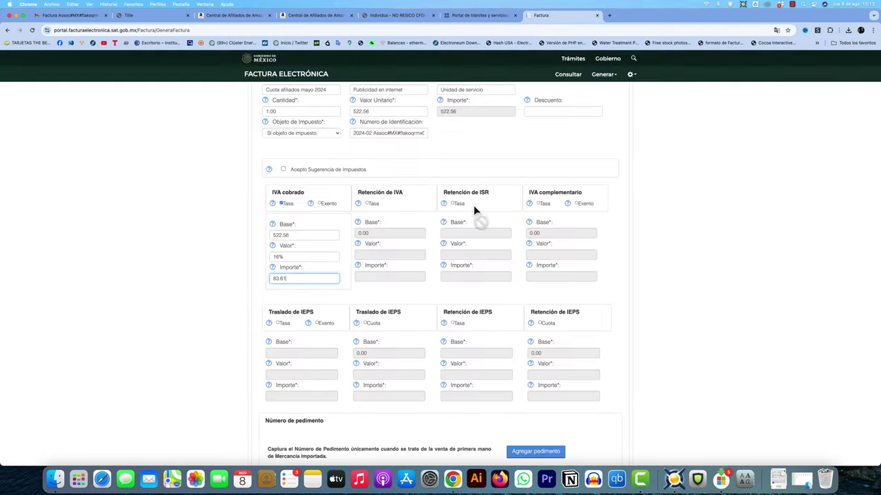
Enable Retención de IVA as Tasa, set its Valor to 10.6667% and refresh its Importe.
{"action": "left_click", "coordinate": [368, 204]}
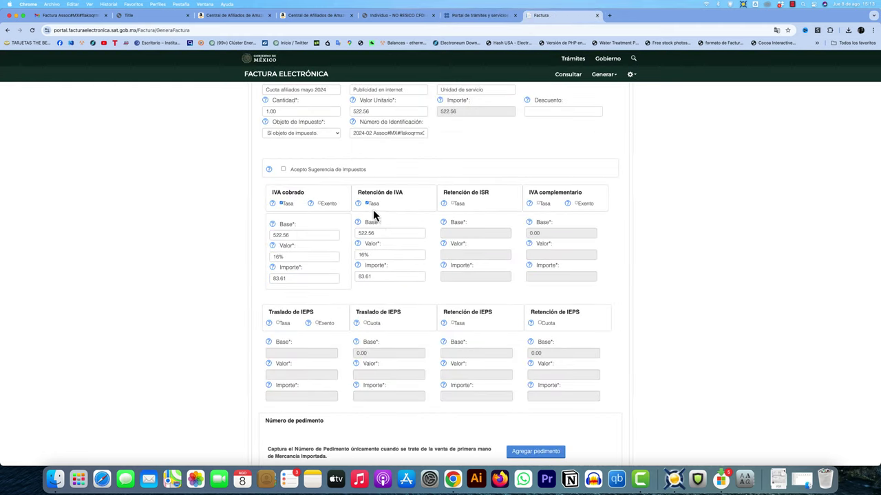
{"action": "left_click", "coordinate": [381, 255]}
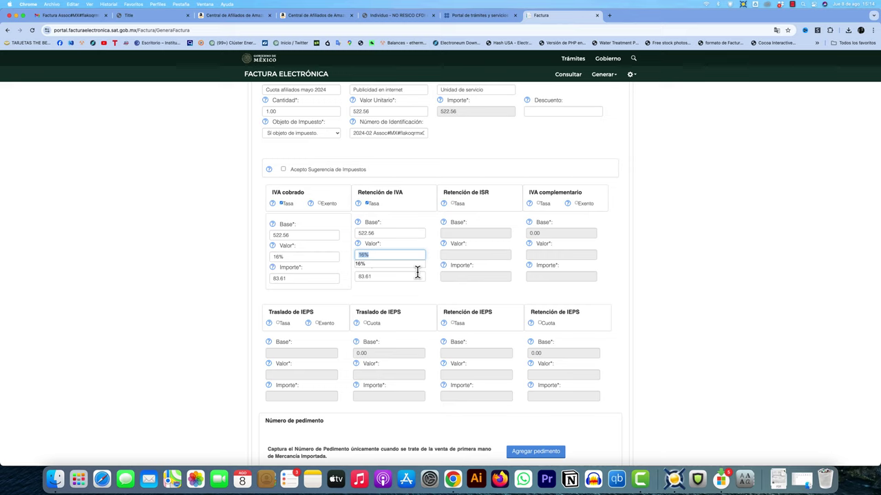
{"action": "type", "text": "10.66"}
{"action": "left_click", "coordinate": [376, 267]}
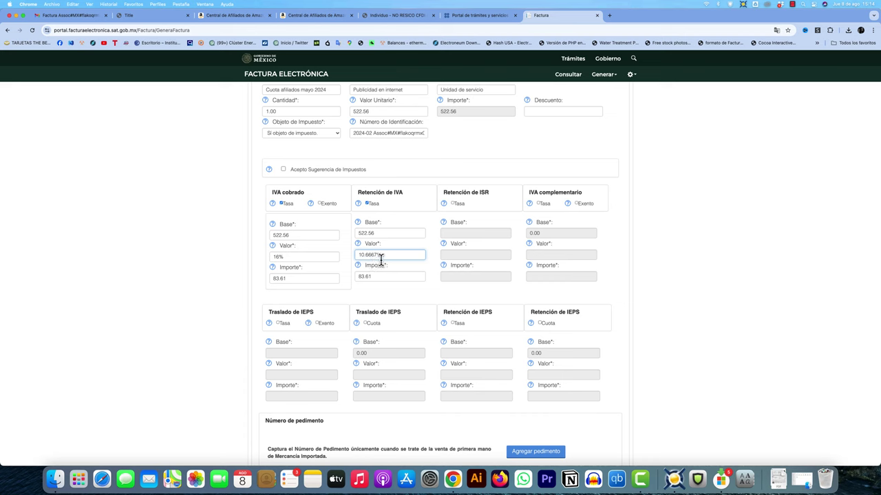
{"action": "left_click", "coordinate": [378, 276]}
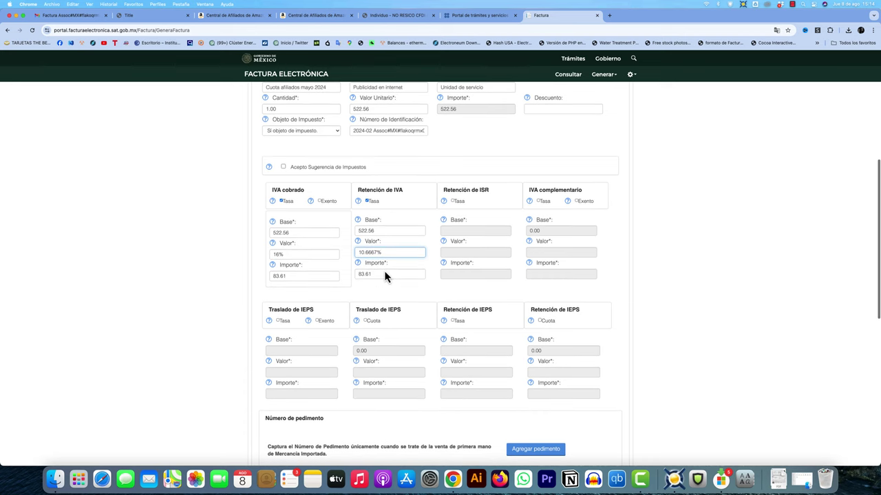
{"action": "scroll", "coordinate": [388, 261], "scroll_direction": "down", "scroll_amount": 1}
{"action": "scroll", "coordinate": [373, 269], "scroll_direction": "down", "scroll_amount": 1}
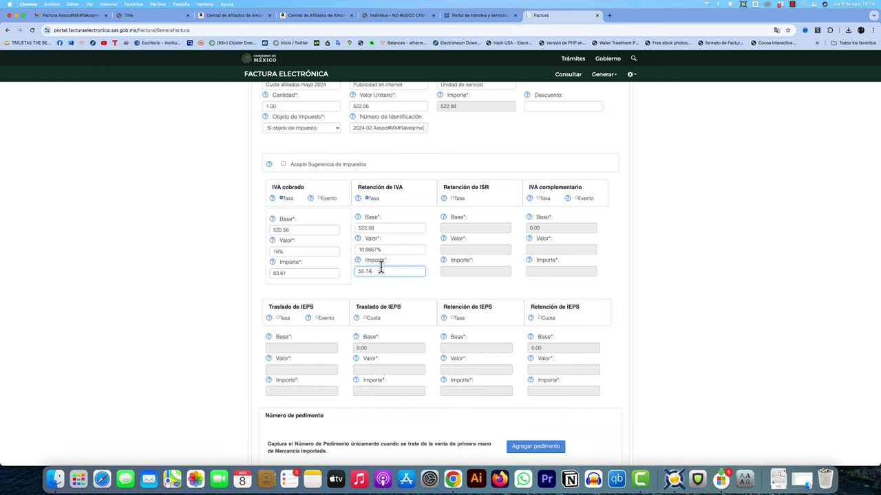
Check the ISR rate on the earlier invoice, then enable Retención de ISR as Tasa with a Valor of 10% and refresh its Importe.
{"action": "left_click", "coordinate": [162, 18]}
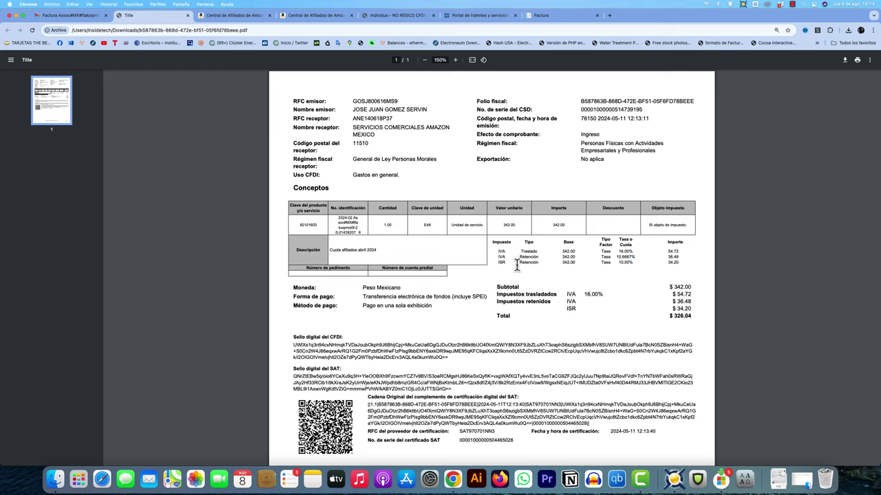
{"action": "left_click_drag", "start_coordinate": [619, 263], "coordinate": [633, 263]}
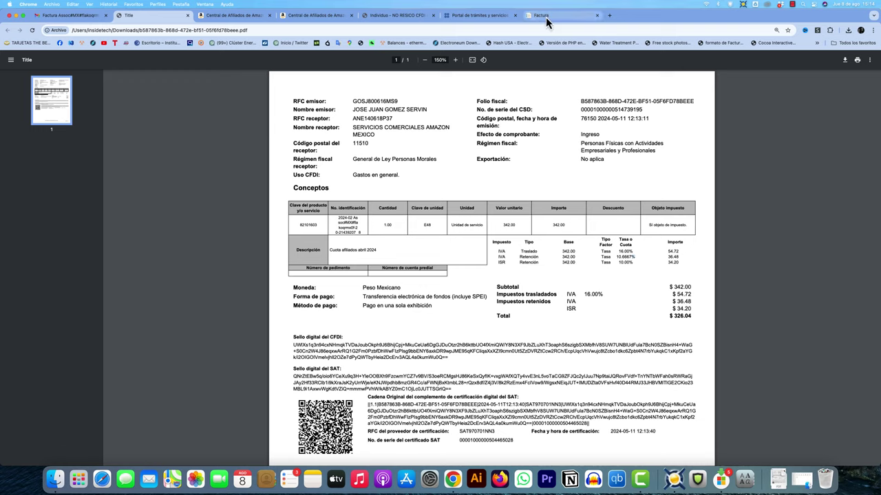
{"action": "left_click", "coordinate": [543, 15]}
{"action": "left_click", "coordinate": [454, 199]}
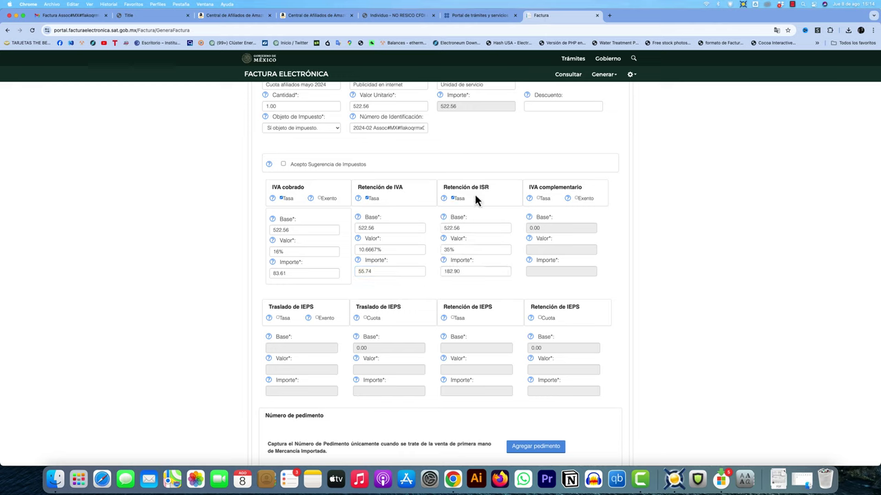
{"action": "double_click", "coordinate": [451, 249]}
{"action": "type", "text": "10%"}
{"action": "key", "text": "Tab"}
{"action": "left_click", "coordinate": [464, 273]}
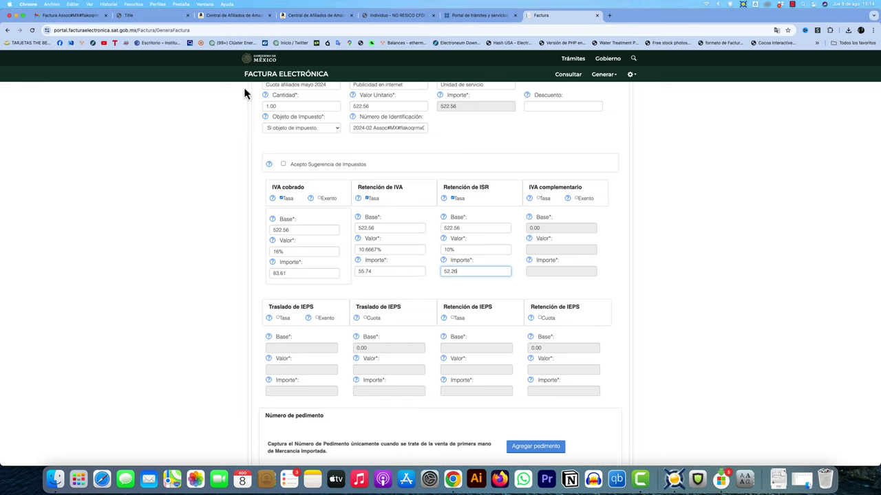
Review the earlier invoice's total and the guide's ISR withholding rate against the tax values on the invoice form.
{"action": "left_click", "coordinate": [147, 21]}
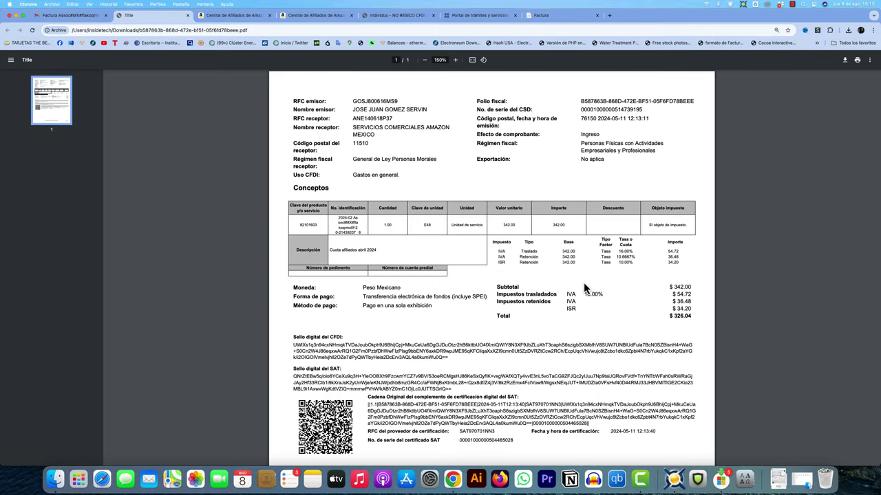
{"action": "left_click_drag", "start_coordinate": [692, 316], "coordinate": [668, 316]}
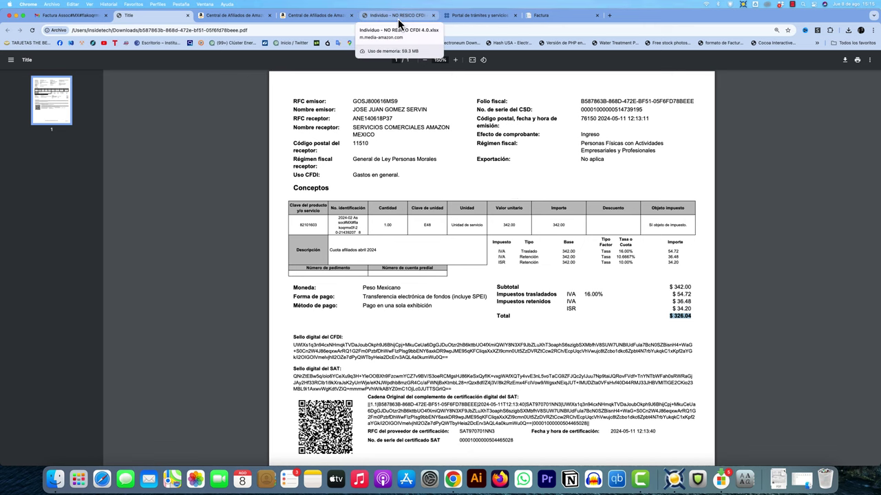
{"action": "left_click", "coordinate": [398, 24]}
{"action": "scroll", "coordinate": [419, 377], "scroll_direction": "down", "scroll_amount": 1}
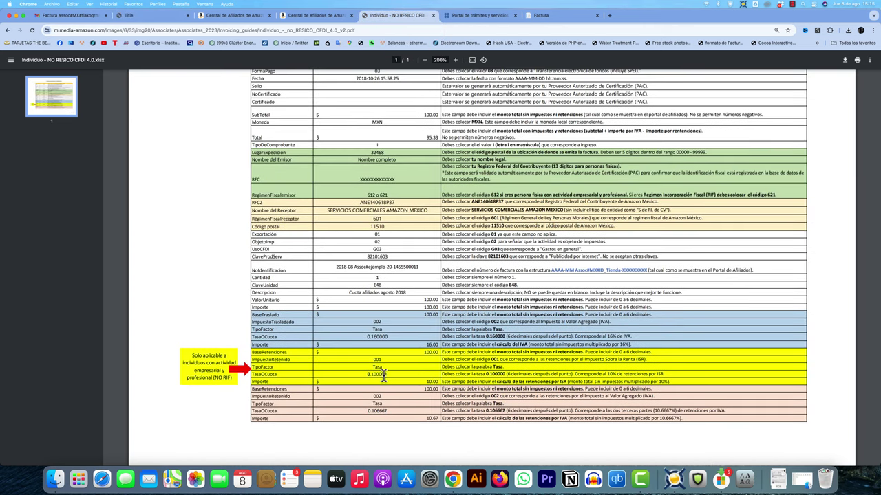
{"action": "double_click", "coordinate": [388, 375]}
{"action": "left_click_drag", "start_coordinate": [388, 375], "coordinate": [385, 378]}
{"action": "left_click", "coordinate": [547, 19]}
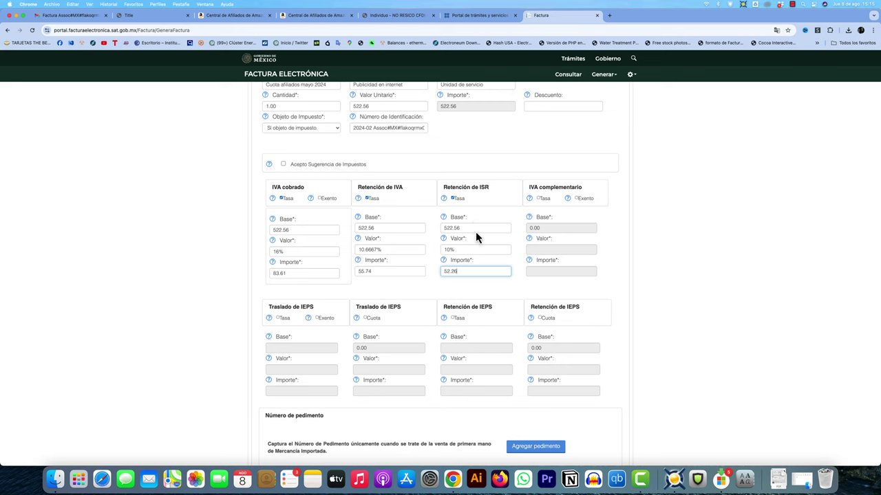
Save the product line with its taxes and try to generate the invoice preview.
{"action": "scroll", "coordinate": [478, 315], "scroll_direction": "down", "scroll_amount": 5}
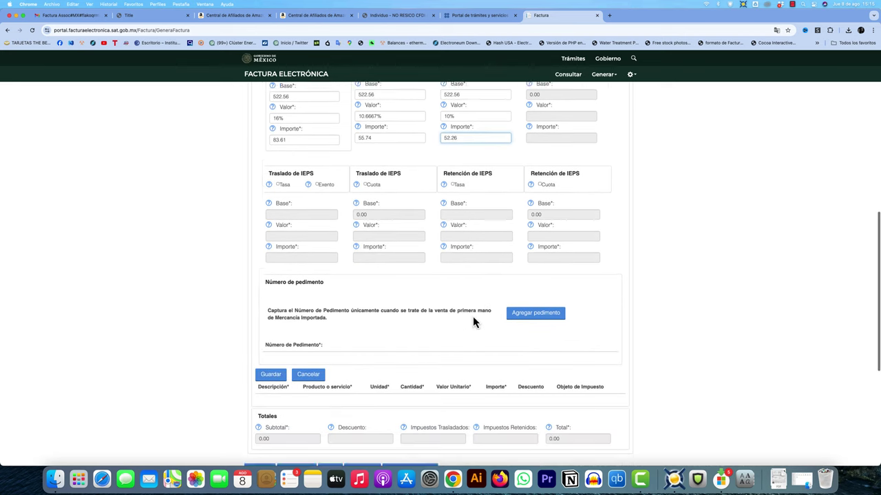
{"action": "left_click", "coordinate": [271, 371]}
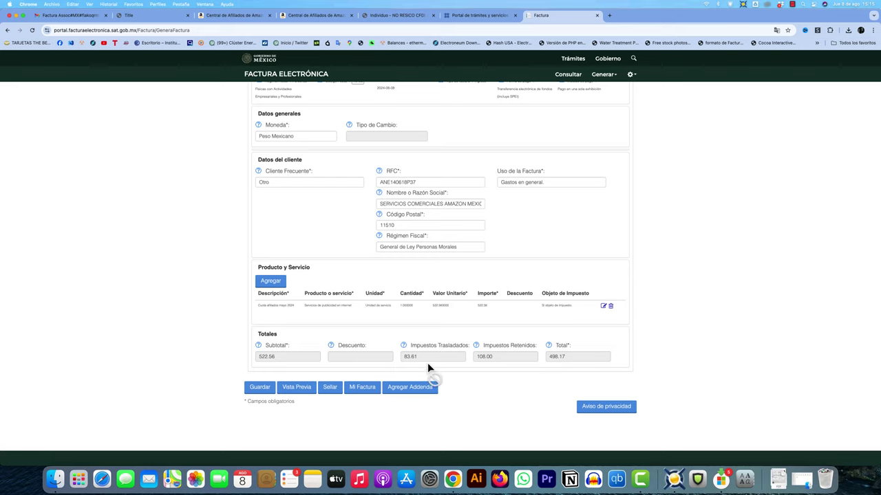
{"action": "scroll", "coordinate": [416, 318], "scroll_direction": "down", "scroll_amount": 1}
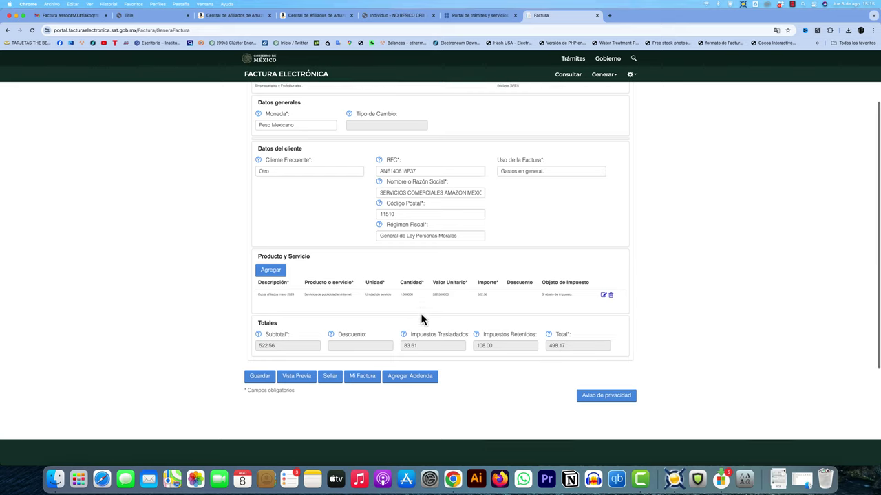
{"action": "scroll", "coordinate": [420, 318], "scroll_direction": "up", "scroll_amount": 2}
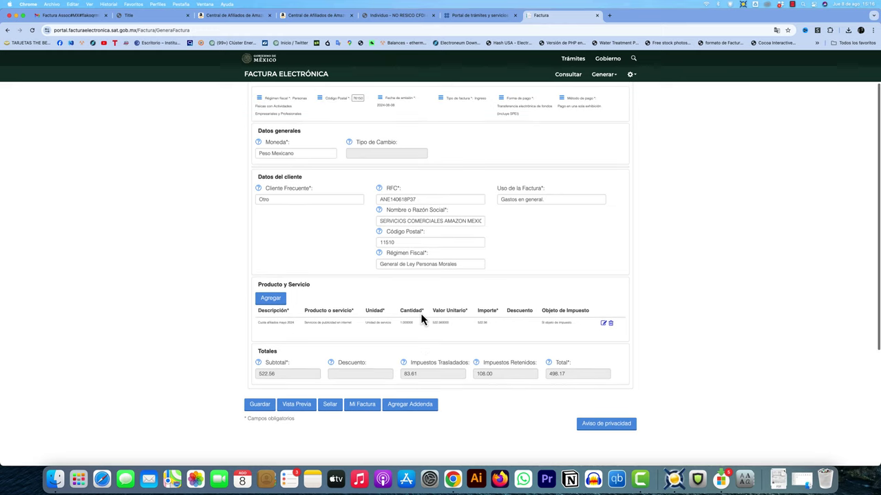
{"action": "left_click", "coordinate": [297, 396]}
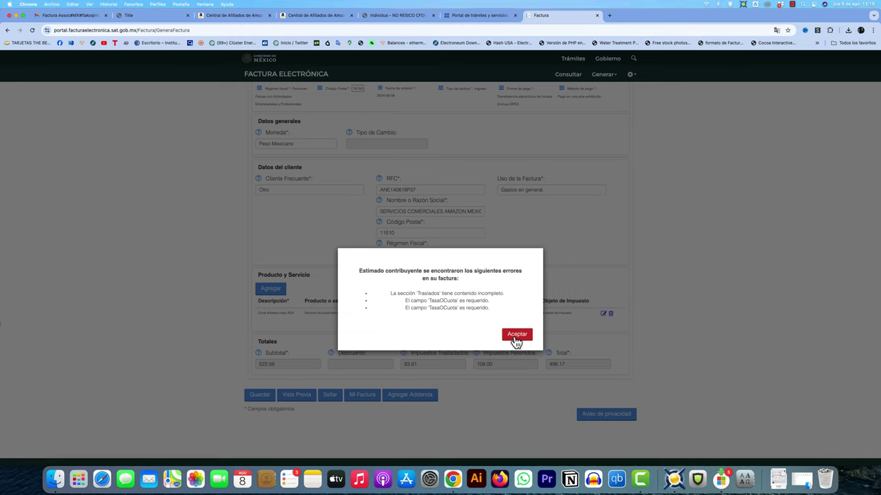
{"action": "left_click", "coordinate": [515, 339]}
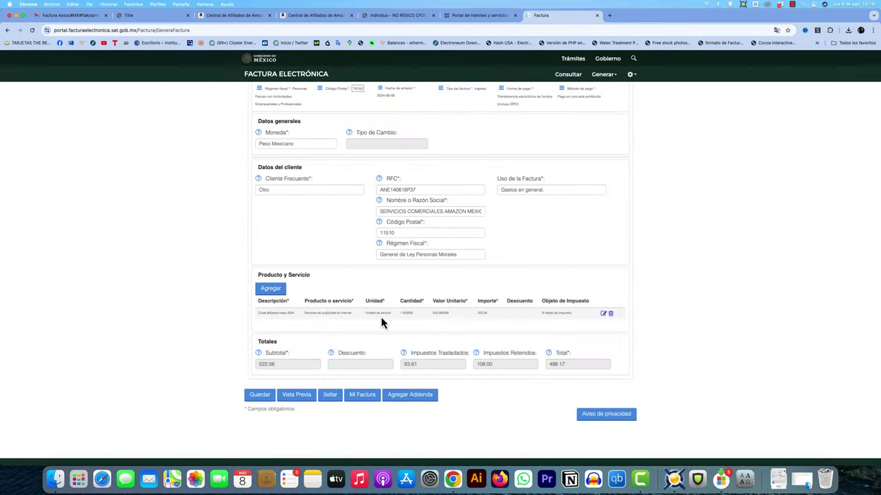
Reopen the product line, re-enable IVA cobrado as Tasa at 16%, and set Retención de IVA as Tasa with a Valor of 10.6667%.
{"action": "left_click", "coordinate": [603, 313]}
{"action": "scroll", "coordinate": [522, 361], "scroll_direction": "down", "scroll_amount": 5}
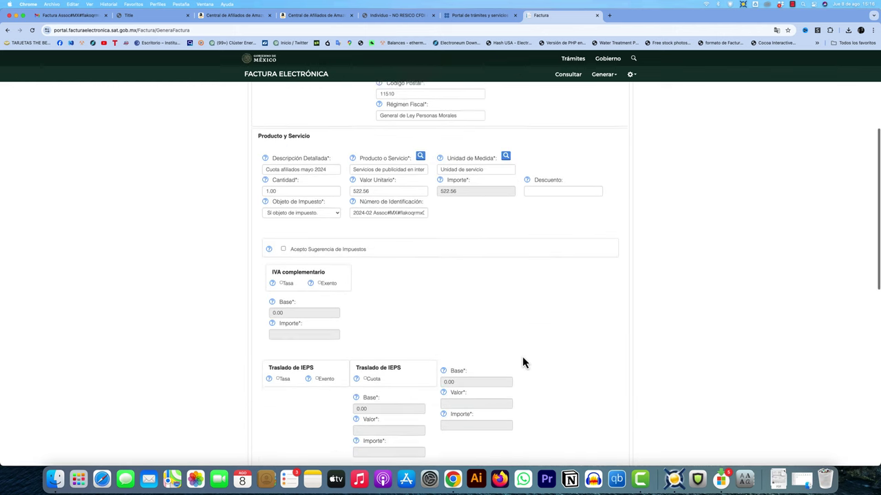
{"action": "scroll", "coordinate": [522, 362], "scroll_direction": "down", "scroll_amount": 1}
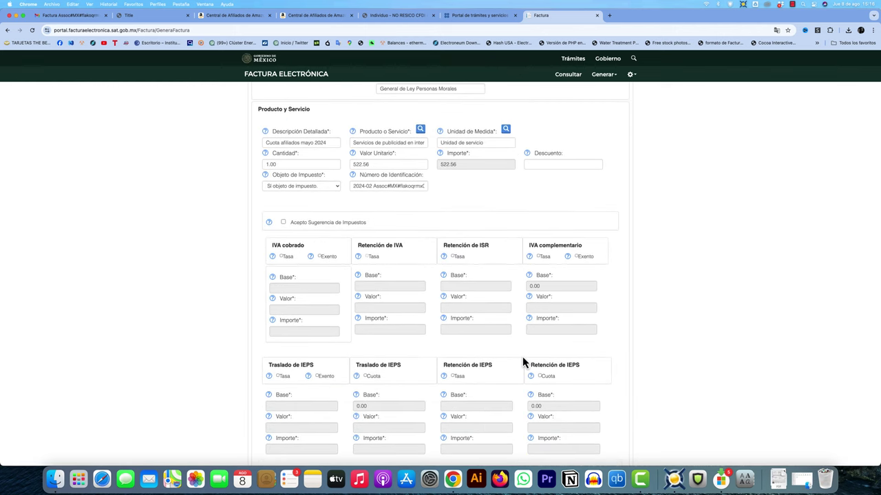
{"action": "scroll", "coordinate": [303, 256], "scroll_direction": "down", "scroll_amount": 1}
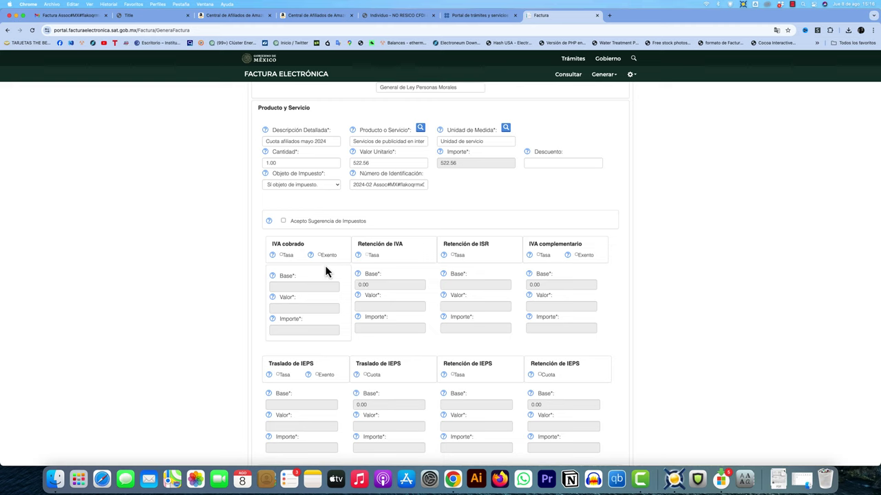
{"action": "left_click", "coordinate": [281, 256]}
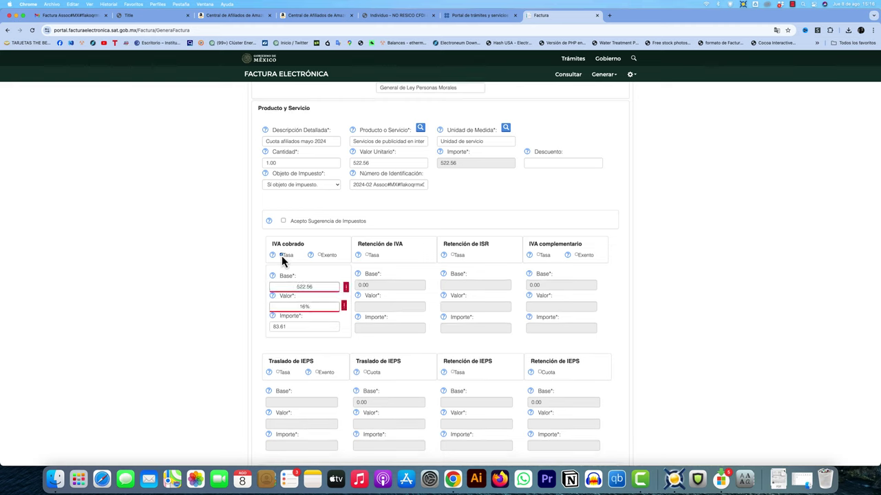
{"action": "left_click", "coordinate": [367, 255]}
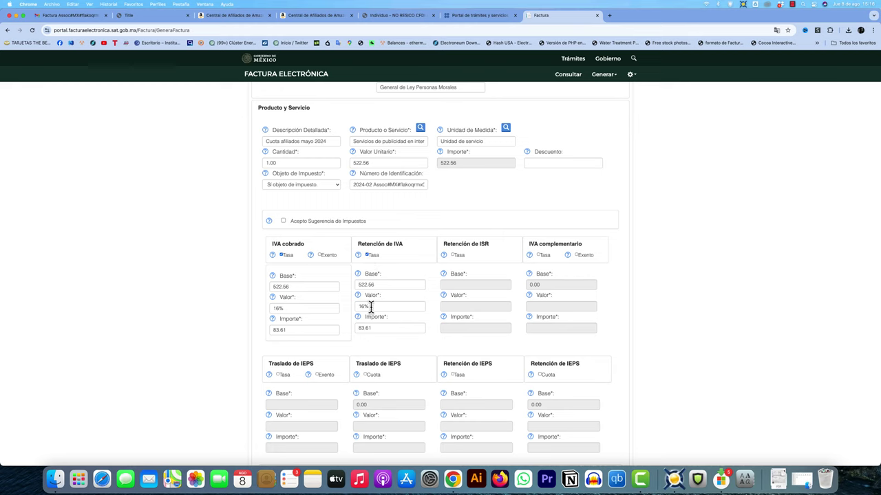
{"action": "left_click", "coordinate": [408, 308]}
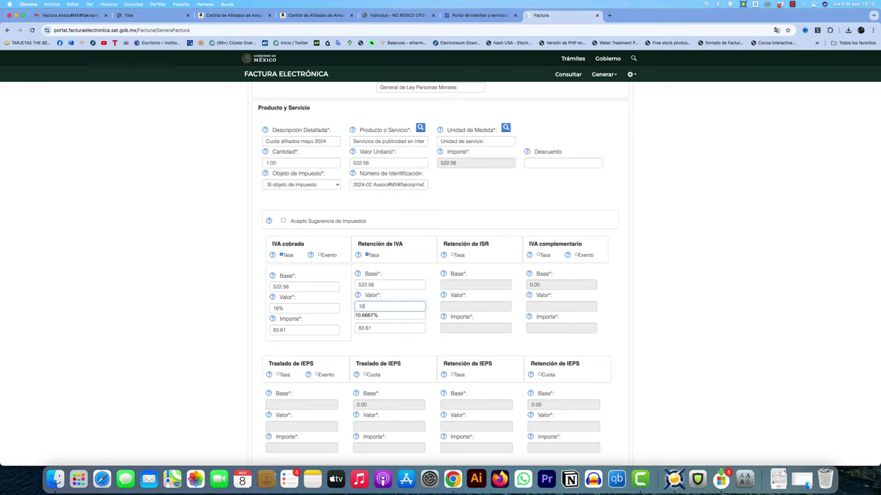
{"action": "type", "text": "10"}
{"action": "left_click", "coordinate": [372, 317]}
Enable Retención de ISR as Tasa with a Base of 522.56 and a Valor of 10%, and save the product line.
{"action": "left_click", "coordinate": [453, 256]}
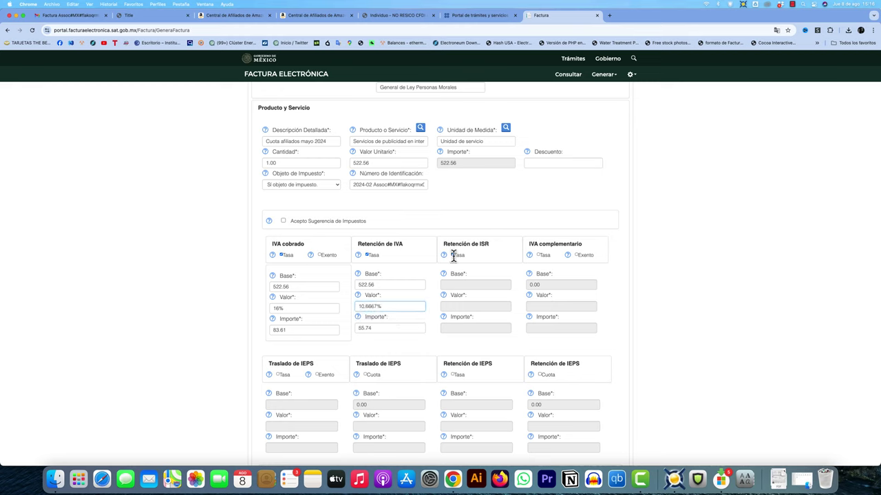
{"action": "left_click", "coordinate": [467, 285]}
{"action": "left_click_drag", "start_coordinate": [467, 285], "coordinate": [497, 287]}
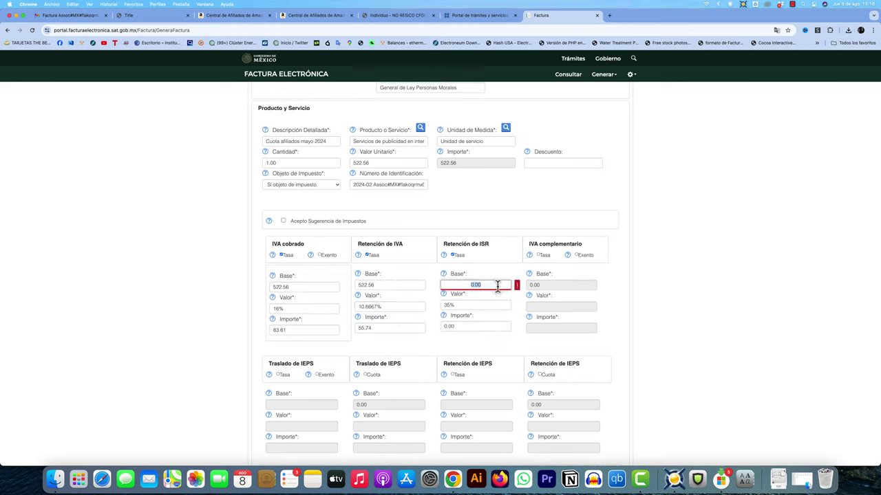
{"action": "type", "text": "522.56"}
{"action": "left_click", "coordinate": [474, 302]}
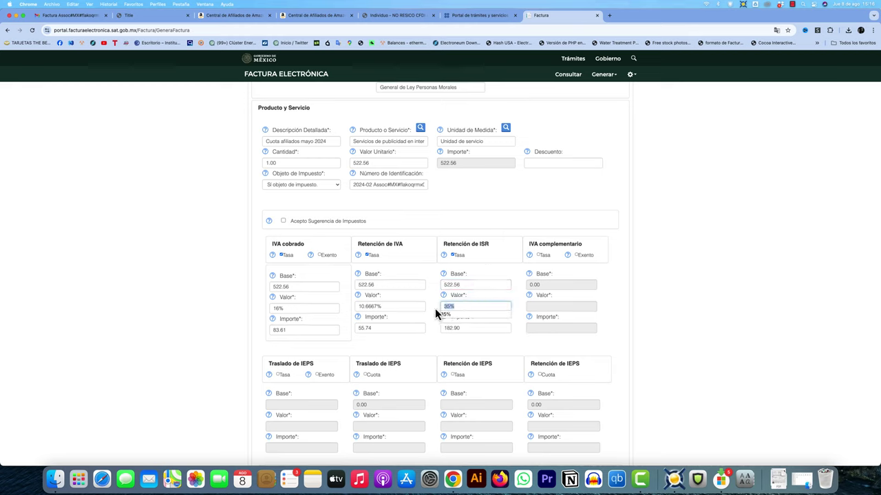
{"action": "type", "text": "10%"}
{"action": "key", "text": "Tab"}
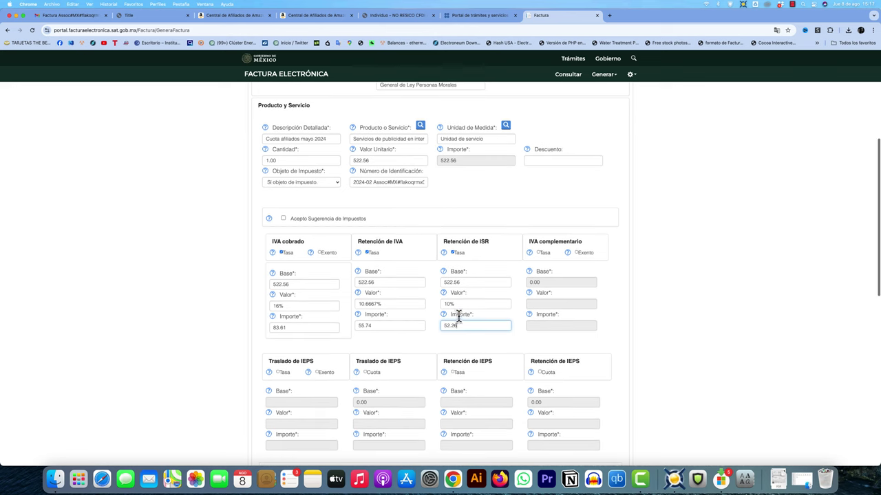
{"action": "scroll", "coordinate": [475, 322], "scroll_direction": "down", "scroll_amount": 2}
{"action": "scroll", "coordinate": [474, 324], "scroll_direction": "down", "scroll_amount": 2}
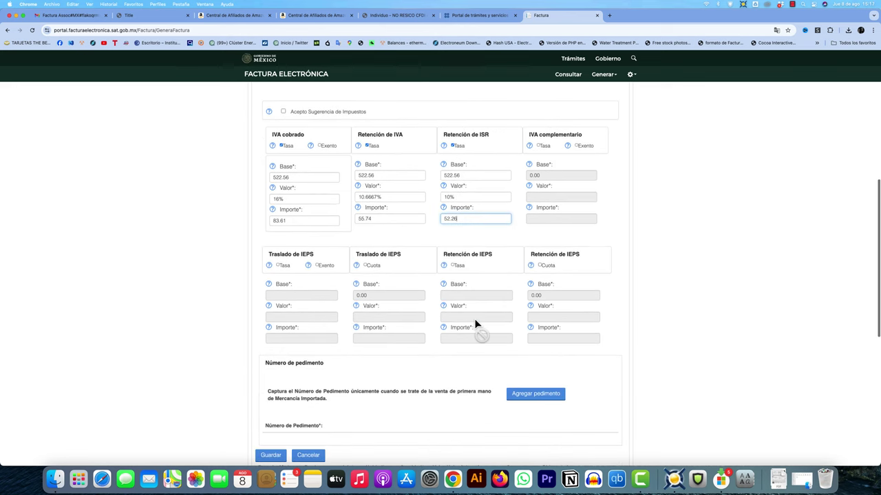
{"action": "scroll", "coordinate": [466, 359], "scroll_direction": "down", "scroll_amount": 1}
{"action": "left_click", "coordinate": [270, 436]}
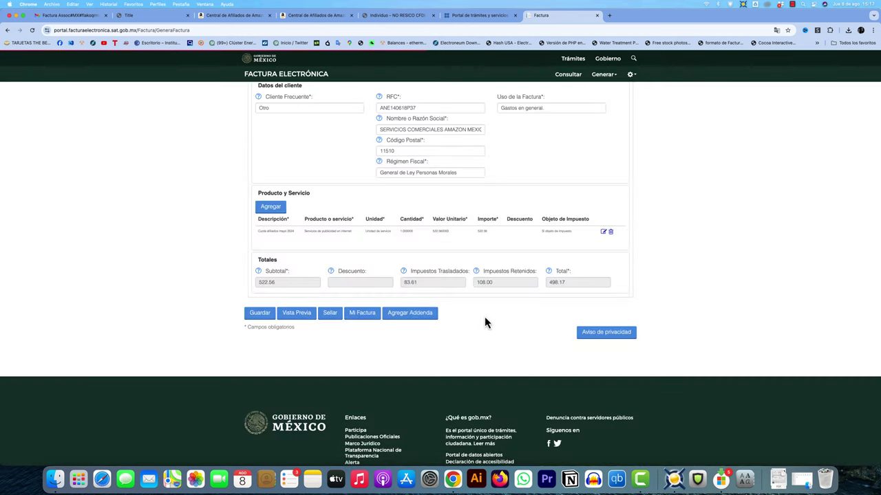
Reopen the saved product line for editing and check its IVA and ISR tax values.
{"action": "scroll", "coordinate": [484, 319], "scroll_direction": "up", "scroll_amount": 3}
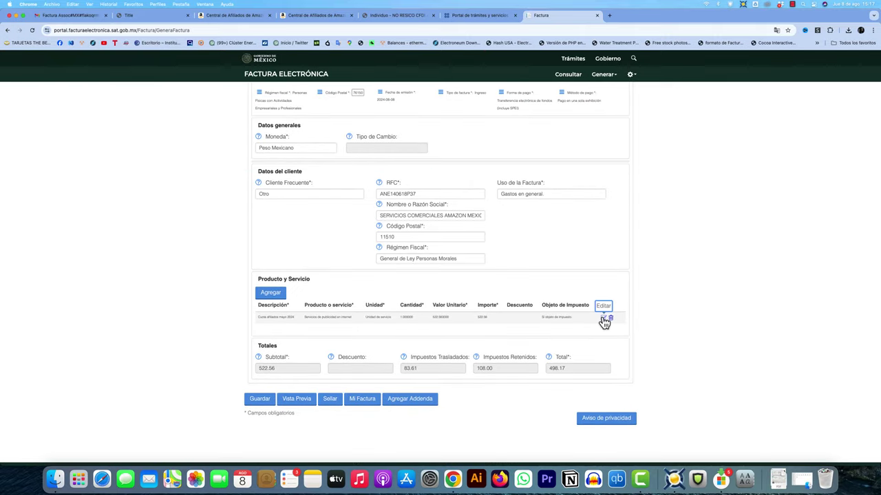
{"action": "left_click", "coordinate": [603, 318]}
{"action": "scroll", "coordinate": [494, 348], "scroll_direction": "down", "scroll_amount": 2}
{"action": "scroll", "coordinate": [493, 348], "scroll_direction": "down", "scroll_amount": 4}
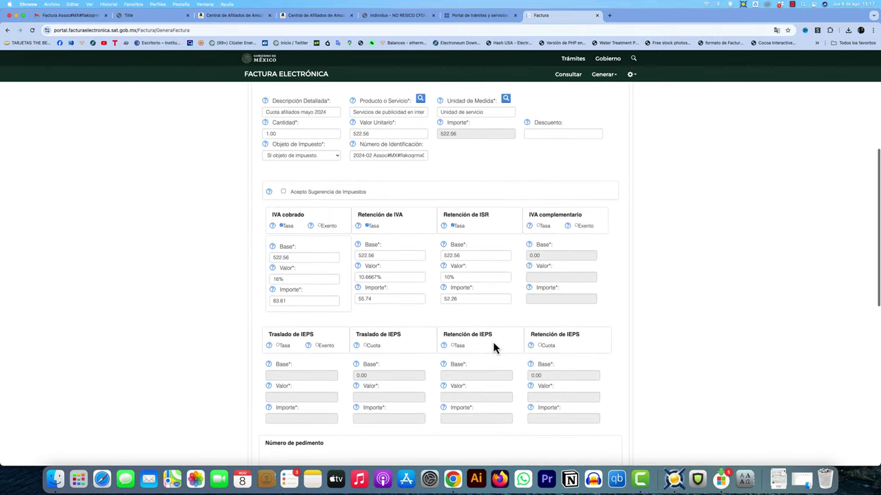
{"action": "scroll", "coordinate": [492, 346], "scroll_direction": "down", "scroll_amount": 1}
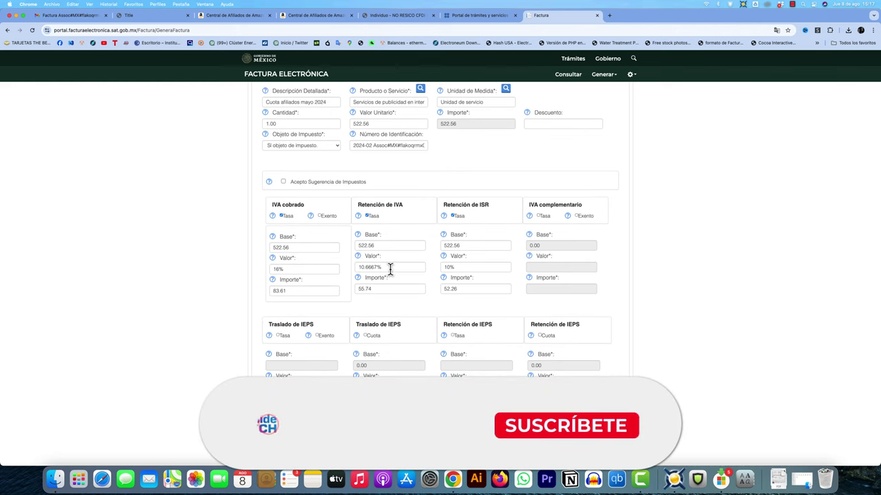
{"action": "scroll", "coordinate": [390, 269], "scroll_direction": "up", "scroll_amount": 5}
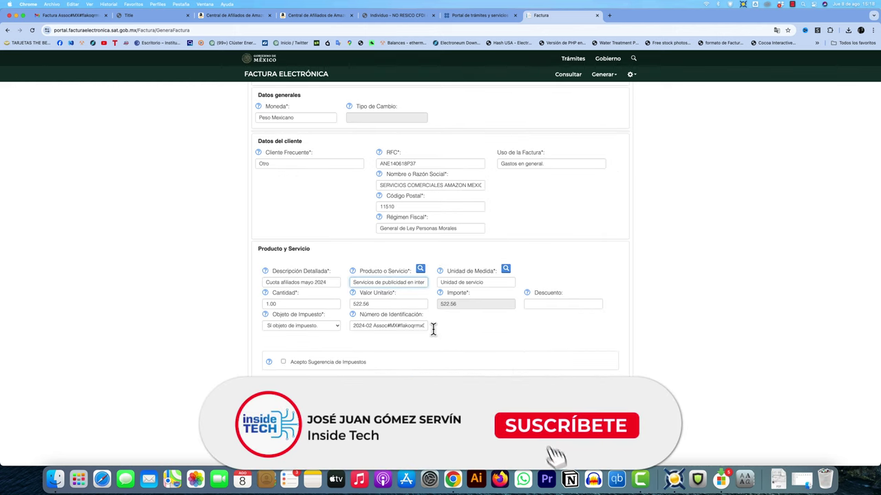
Replace the Número de Identificación with the 03/2024 fee's receipt number from the Amazon affiliate payment history, and save the product line.
{"action": "left_click", "coordinate": [378, 325]}
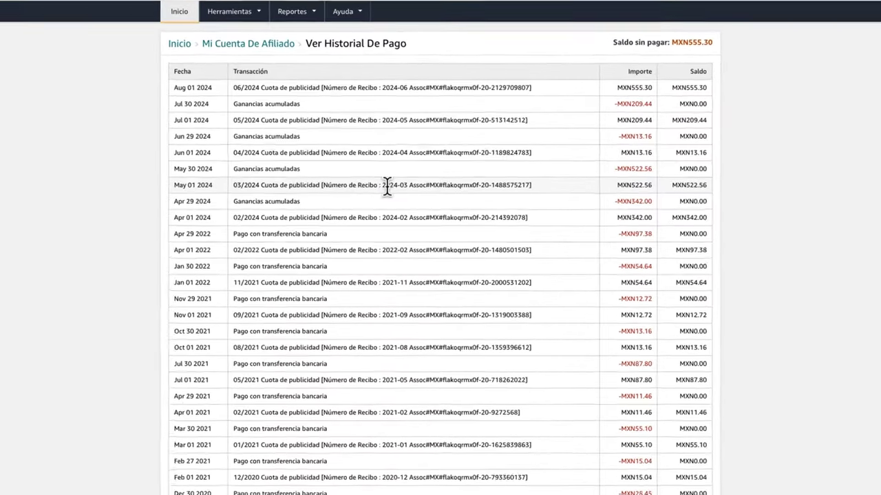
{"action": "left_click_drag", "start_coordinate": [388, 185], "coordinate": [467, 193]}
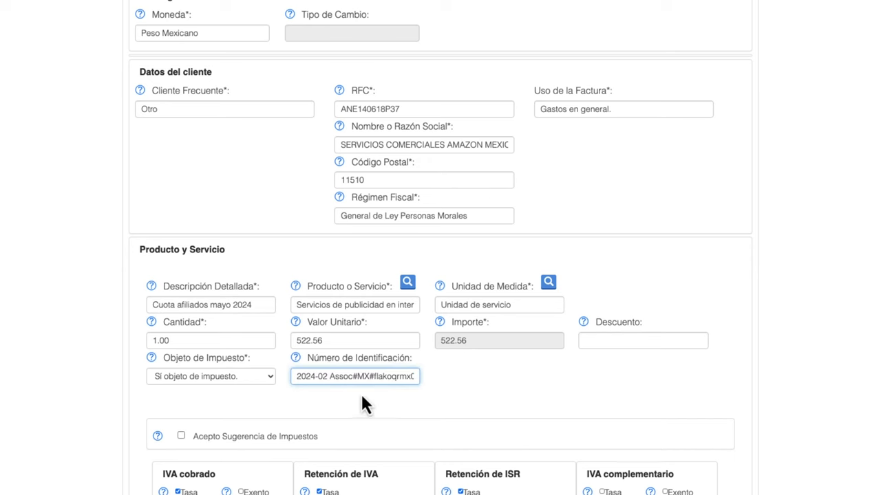
{"action": "triple_click", "coordinate": [346, 377]}
{"action": "key", "text": "ctrl+v"}
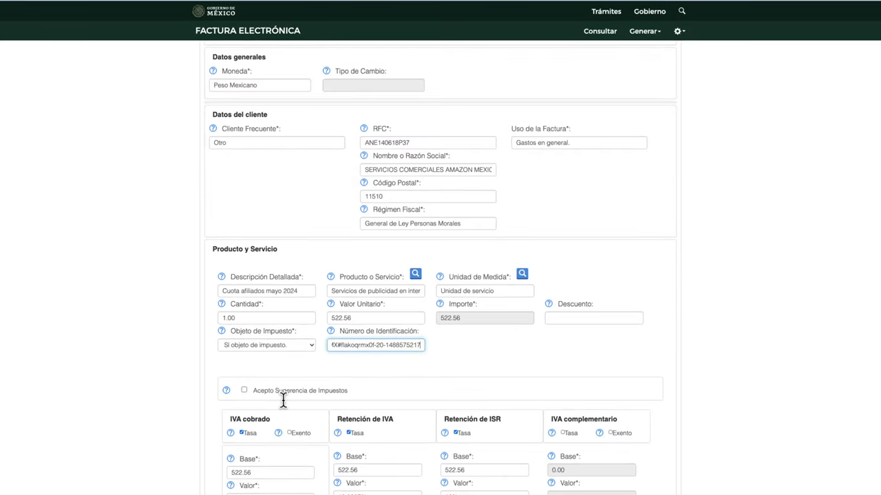
{"action": "scroll", "coordinate": [474, 364], "scroll_direction": "down", "scroll_amount": 10}
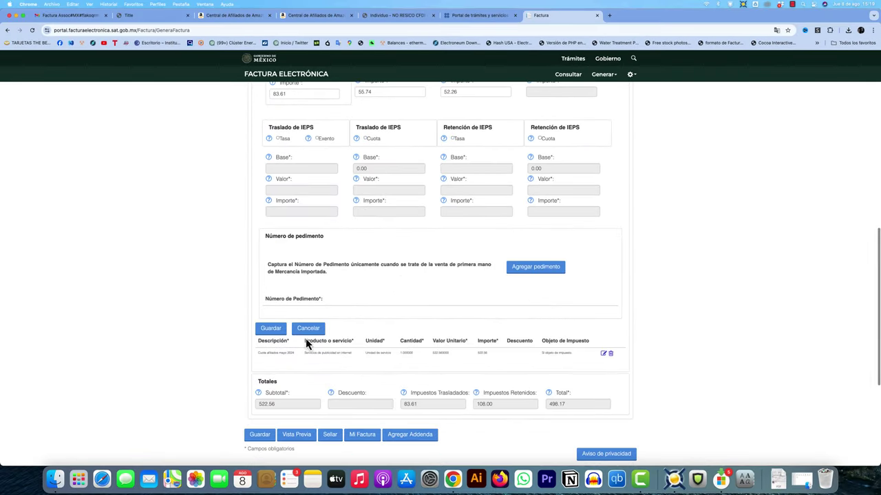
{"action": "left_click", "coordinate": [281, 330]}
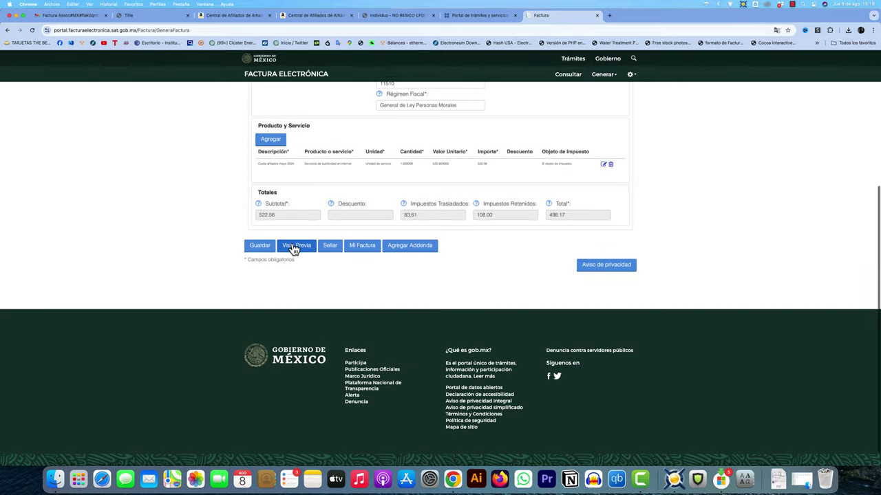
Generate the invoice preview and open the downloaded VistaPrevia (2).pdf.
{"action": "left_click", "coordinate": [295, 246]}
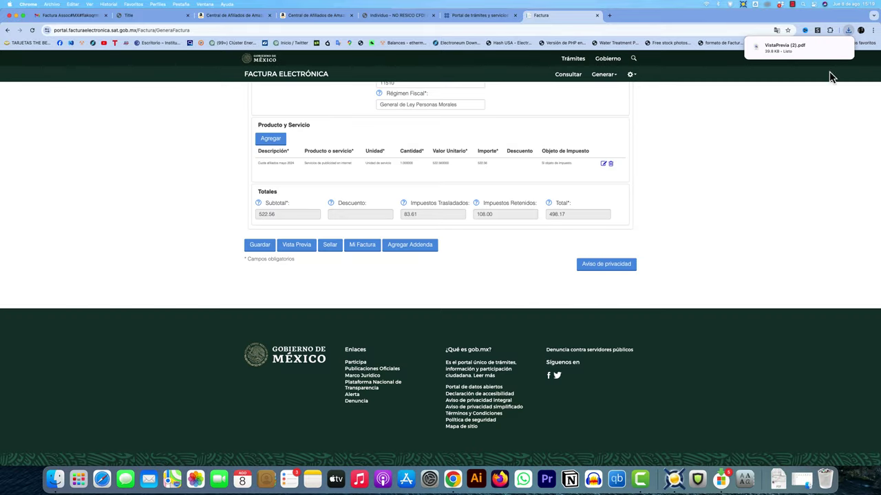
{"action": "mouse_move", "coordinate": [792, 60]}
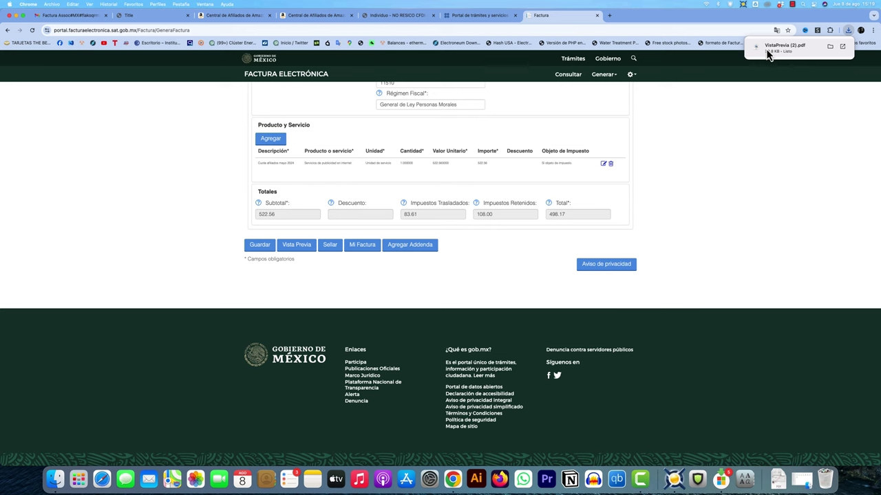
{"action": "left_click", "coordinate": [785, 50]}
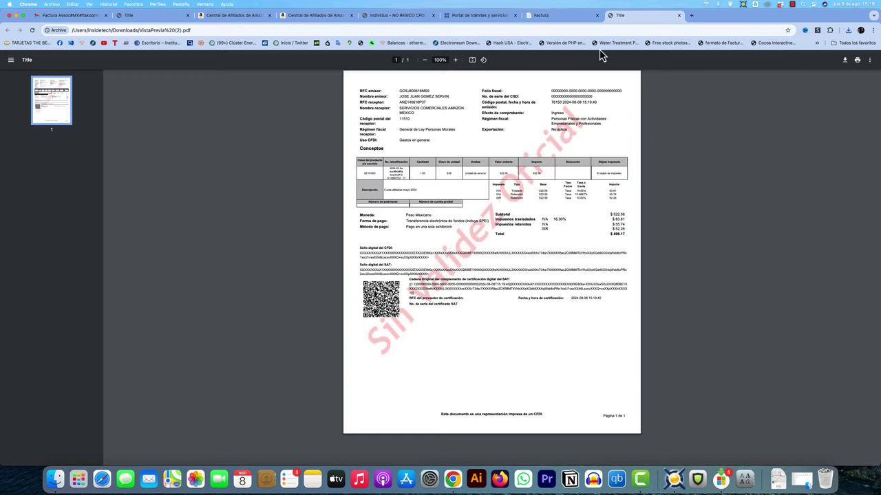
Enlarge the preview PDF to 200% and review the receiver's RFC and details, the concept, the taxes and the totals.
{"action": "left_click", "coordinate": [455, 60]}
{"action": "left_click", "coordinate": [455, 59]}
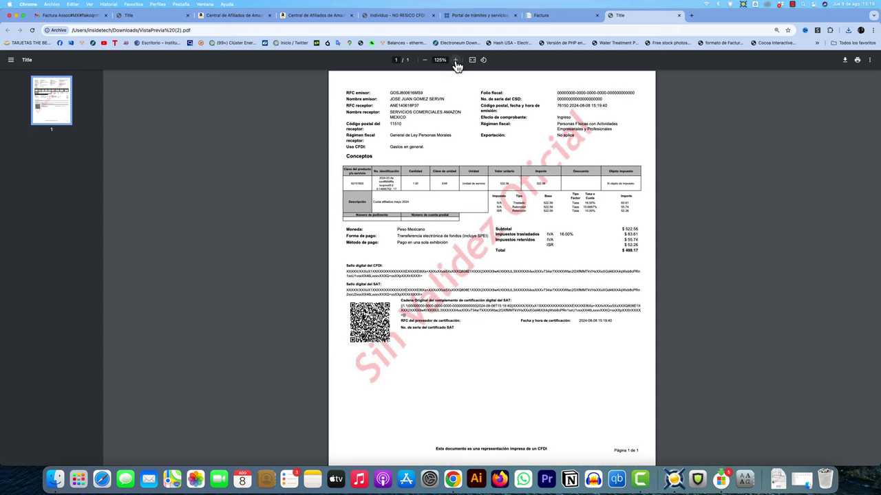
{"action": "left_click", "coordinate": [455, 60]}
{"action": "left_click", "coordinate": [455, 60]}
{"action": "left_click", "coordinate": [455, 60]}
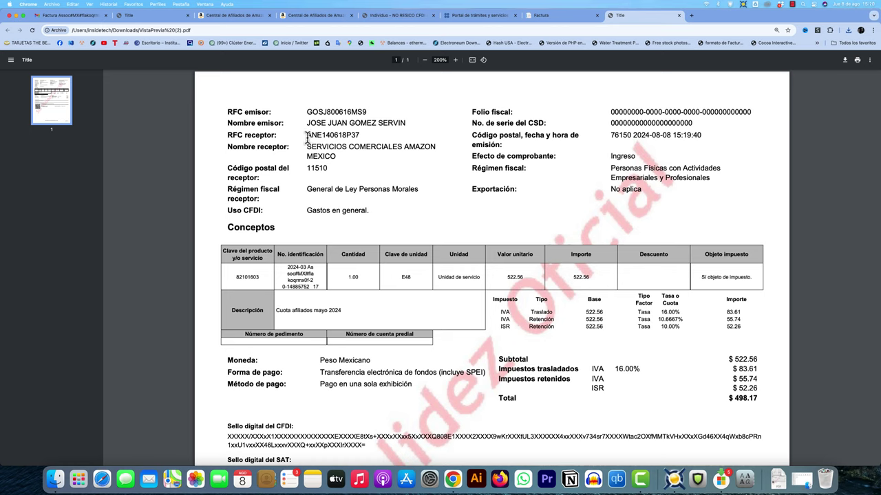
{"action": "double_click", "coordinate": [360, 134]}
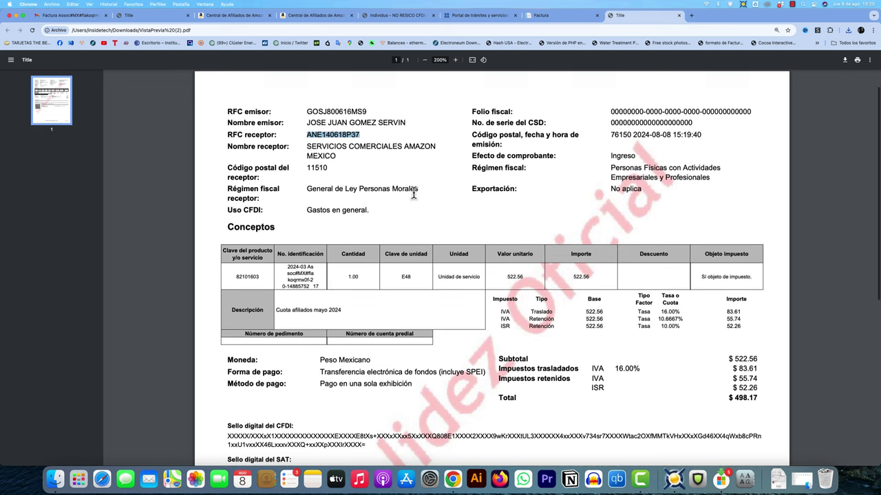
{"action": "scroll", "coordinate": [414, 194], "scroll_direction": "down", "scroll_amount": 1}
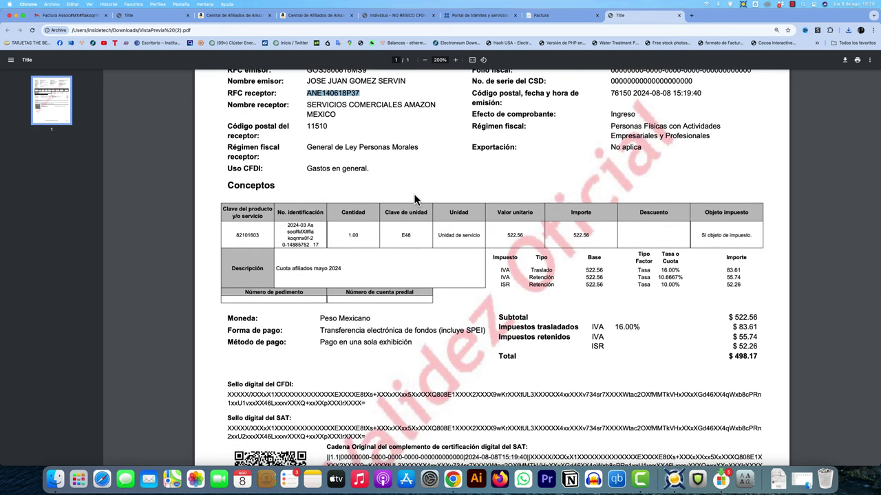
{"action": "scroll", "coordinate": [414, 197], "scroll_direction": "up", "scroll_amount": 1}
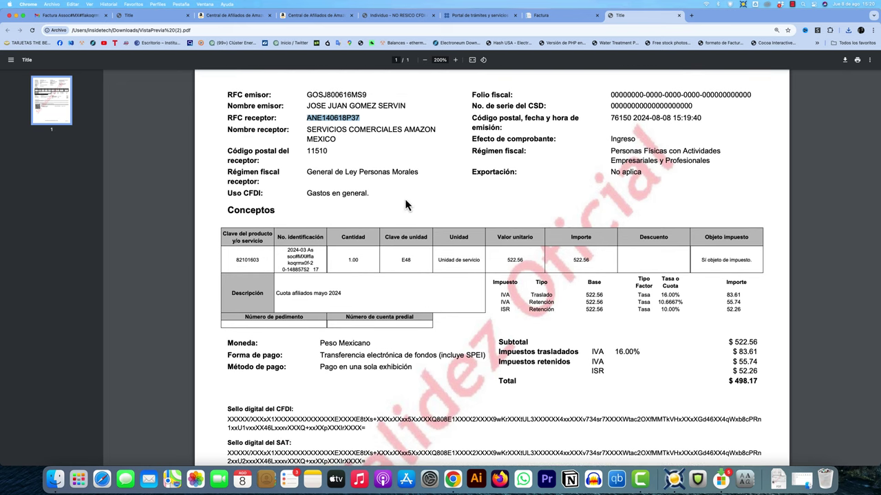
Check the preview's concept amounts, the IVA and ISR rates, the totals and the seal section, and close the PDF.
{"action": "scroll", "coordinate": [406, 204], "scroll_direction": "down", "scroll_amount": 1}
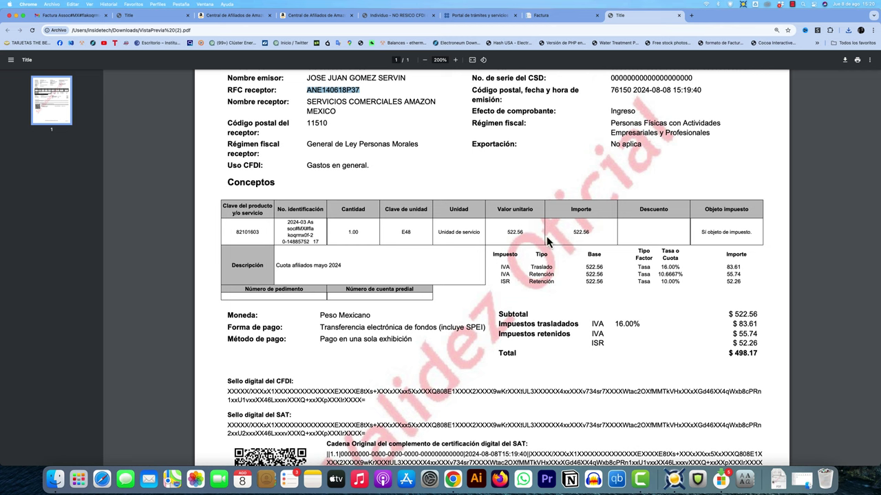
{"action": "scroll", "coordinate": [631, 251], "scroll_direction": "up", "scroll_amount": 1}
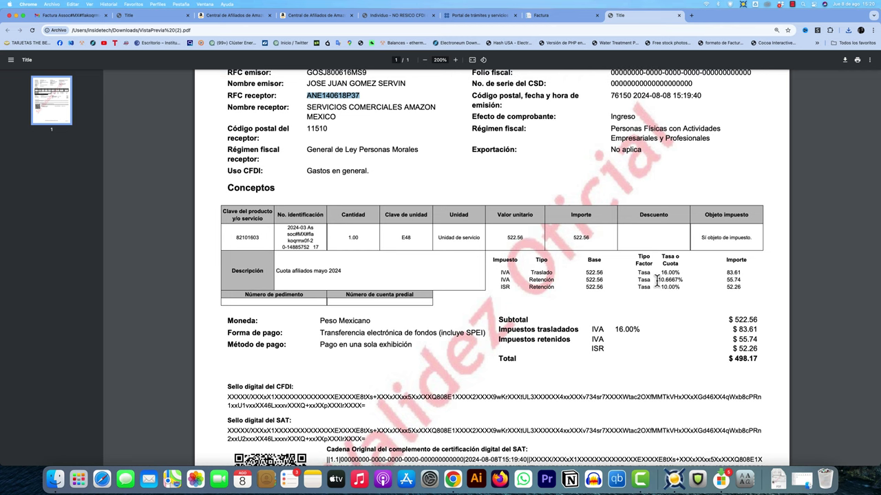
{"action": "scroll", "coordinate": [581, 286], "scroll_direction": "down", "scroll_amount": 1}
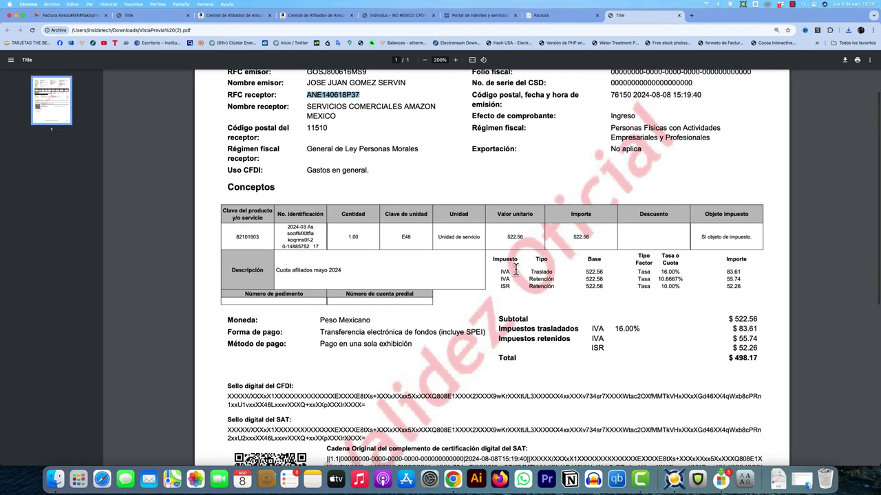
{"action": "scroll", "coordinate": [702, 282], "scroll_direction": "down", "scroll_amount": 1}
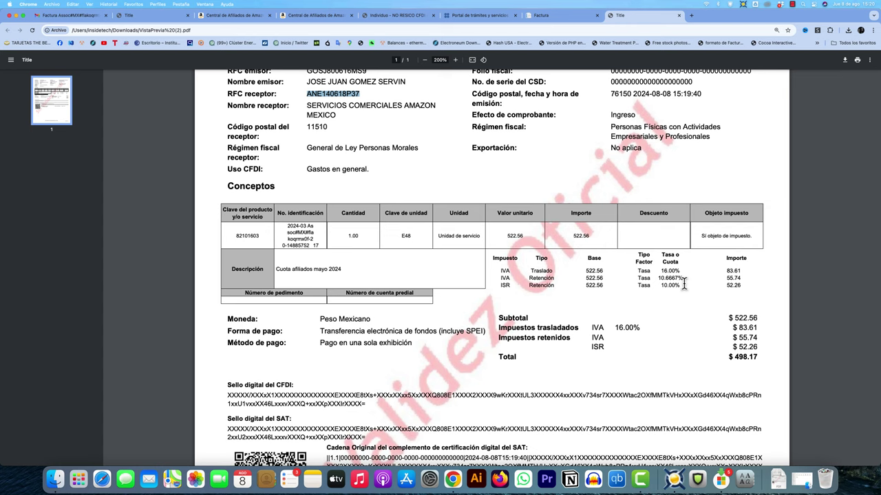
{"action": "scroll", "coordinate": [692, 368], "scroll_direction": "down", "scroll_amount": 10}
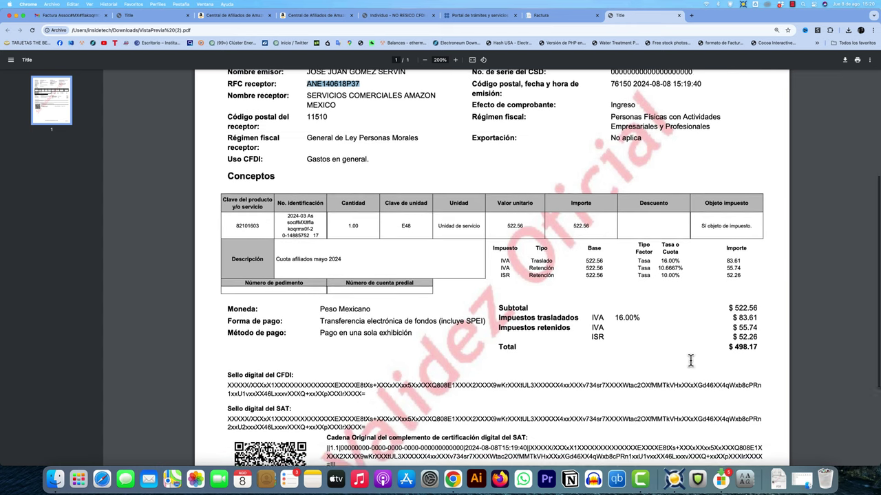
{"action": "scroll", "coordinate": [690, 362], "scroll_direction": "up", "scroll_amount": 11}
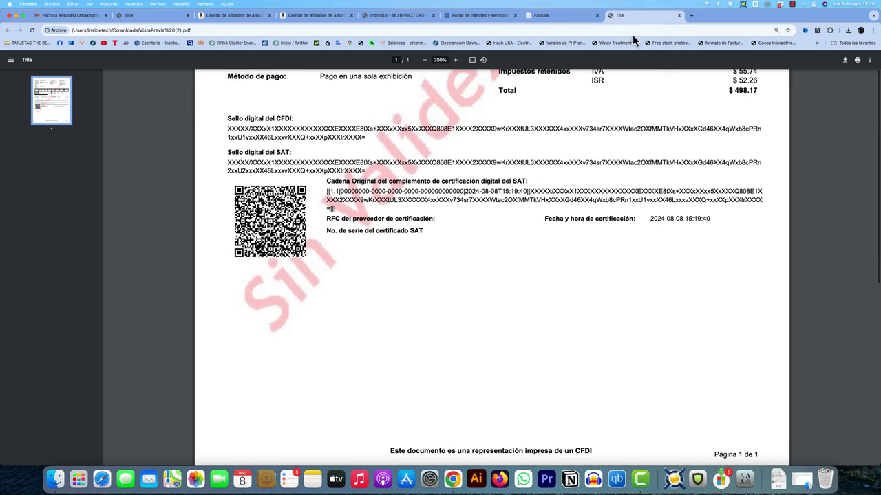
{"action": "left_click", "coordinate": [679, 16]}
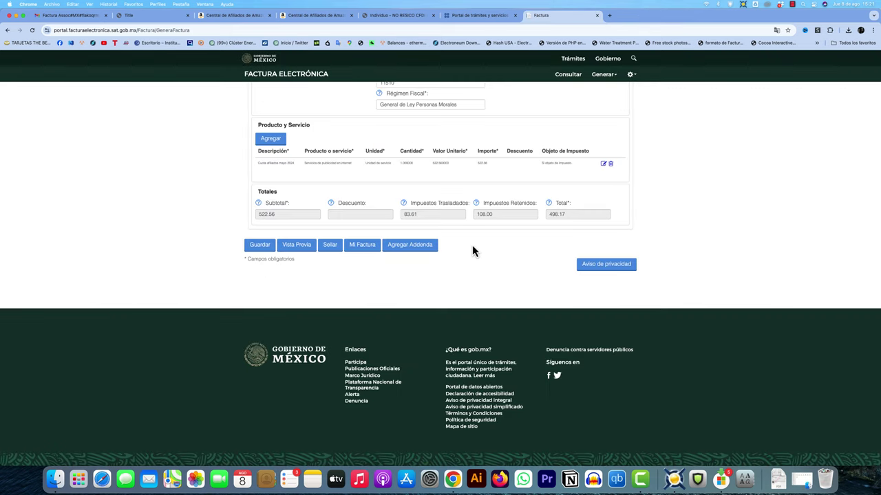
Start sealing the invoice and load the FIEL private key (.key) and certificate (.cer) files from the SAT folder.
{"action": "scroll", "coordinate": [472, 245], "scroll_direction": "up", "scroll_amount": 3}
{"action": "scroll", "coordinate": [479, 300], "scroll_direction": "up", "scroll_amount": 2}
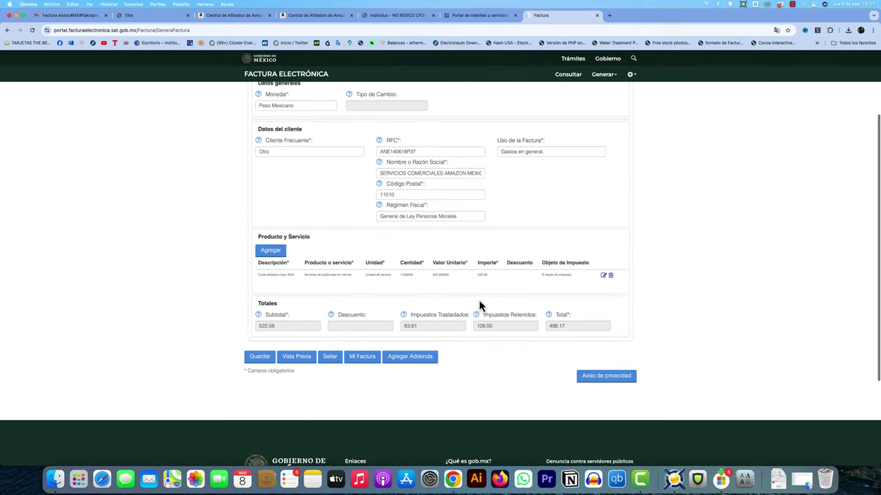
{"action": "left_click", "coordinate": [330, 358]}
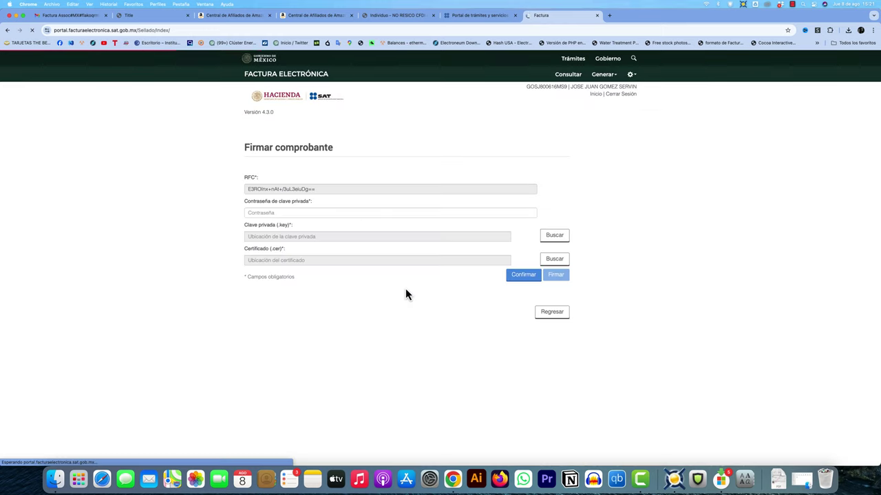
{"action": "left_click", "coordinate": [554, 237]}
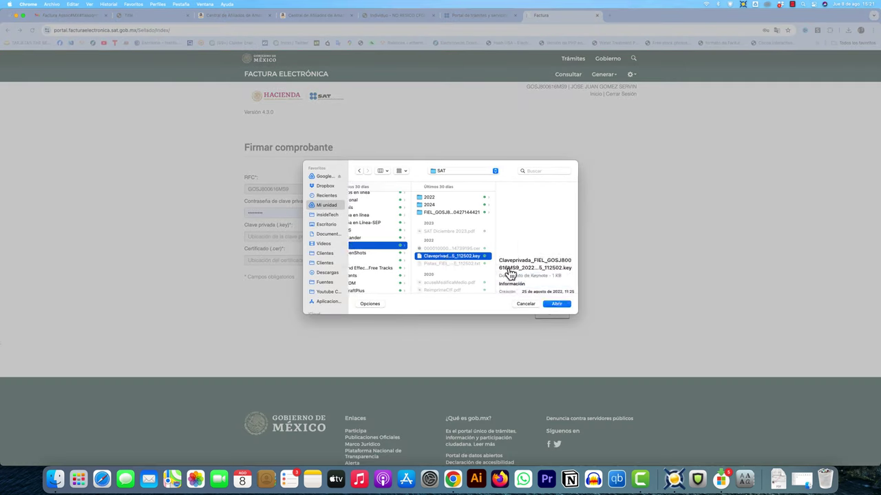
{"action": "key", "text": "Return"}
{"action": "left_click", "coordinate": [551, 261]}
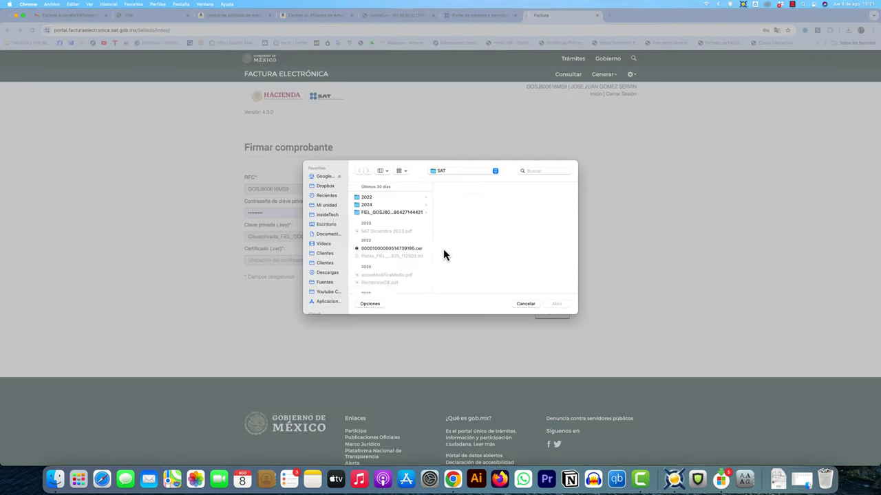
{"action": "left_click", "coordinate": [397, 248]}
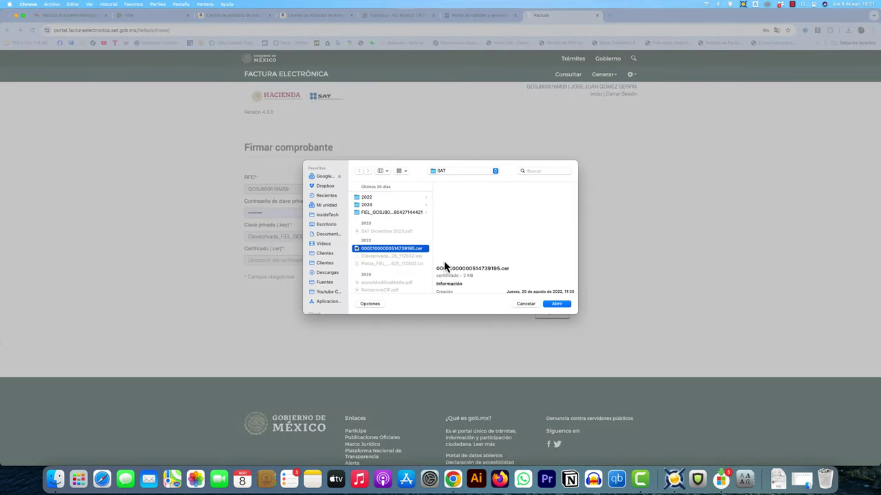
{"action": "left_click", "coordinate": [554, 305]}
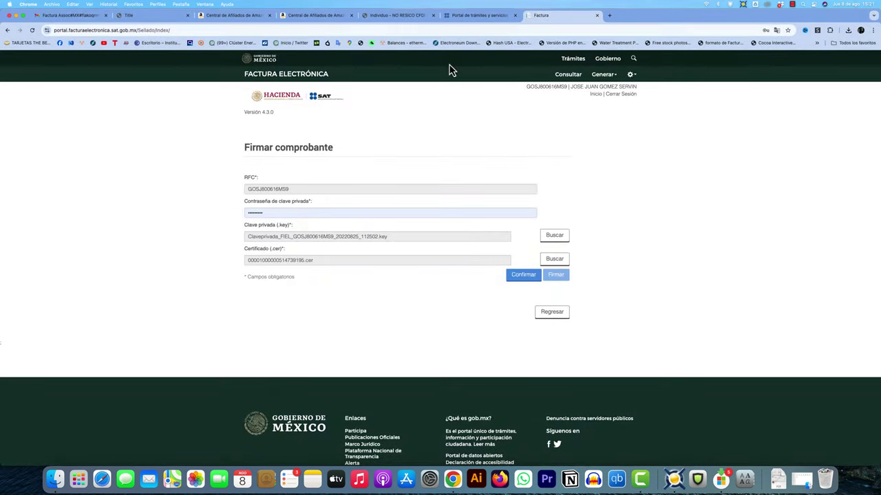
Review the field requirements in Amazon's no RESICO CFDI 4.0 invoicing guide before signing.
{"action": "left_click", "coordinate": [398, 21]}
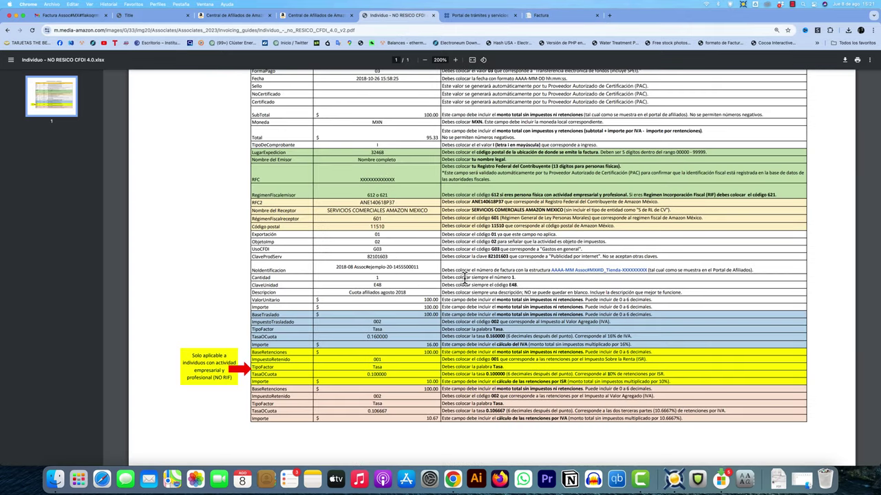
{"action": "scroll", "coordinate": [465, 279], "scroll_direction": "up", "scroll_amount": 2}
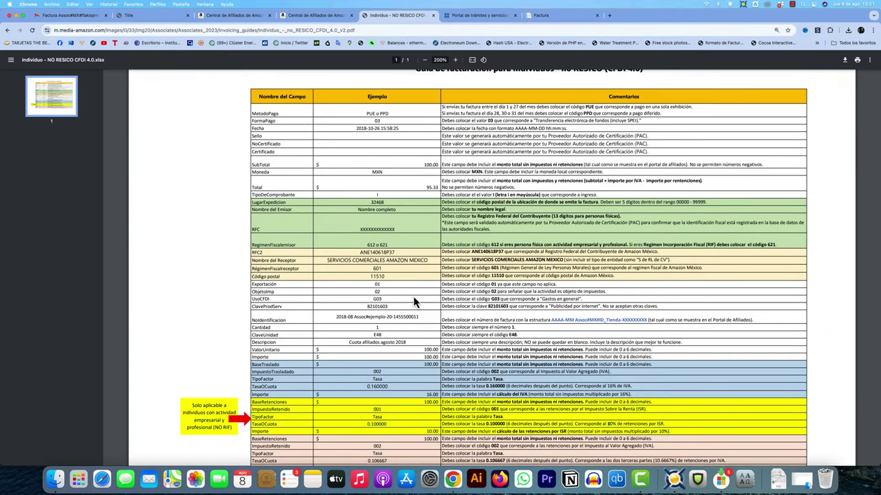
{"action": "scroll", "coordinate": [417, 304], "scroll_direction": "down", "scroll_amount": 2}
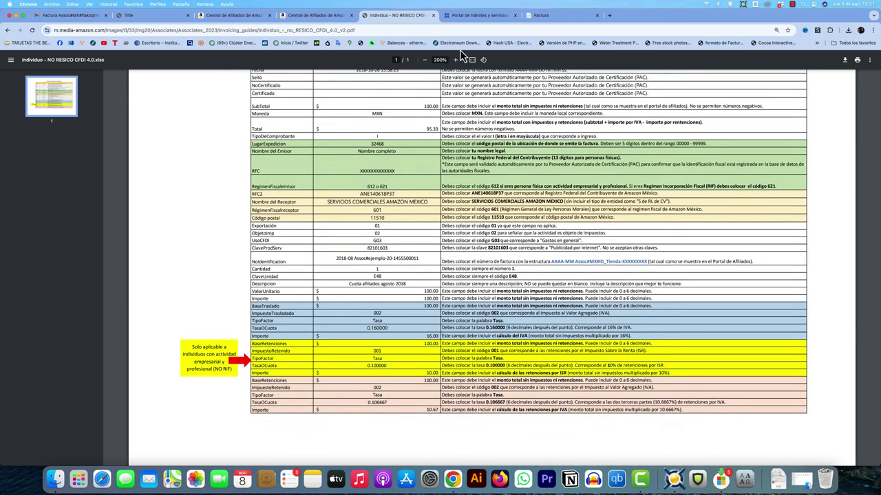
{"action": "scroll", "coordinate": [412, 200], "scroll_direction": "up", "scroll_amount": 4}
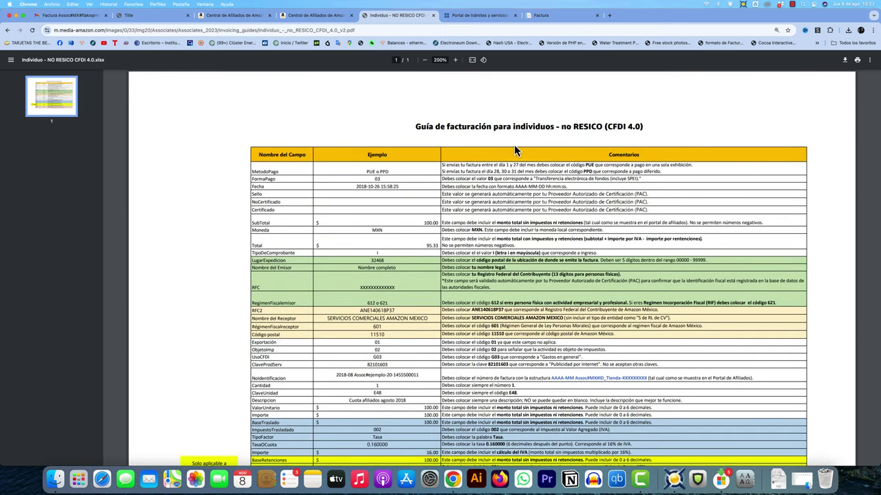
{"action": "scroll", "coordinate": [514, 144], "scroll_direction": "down", "scroll_amount": 4}
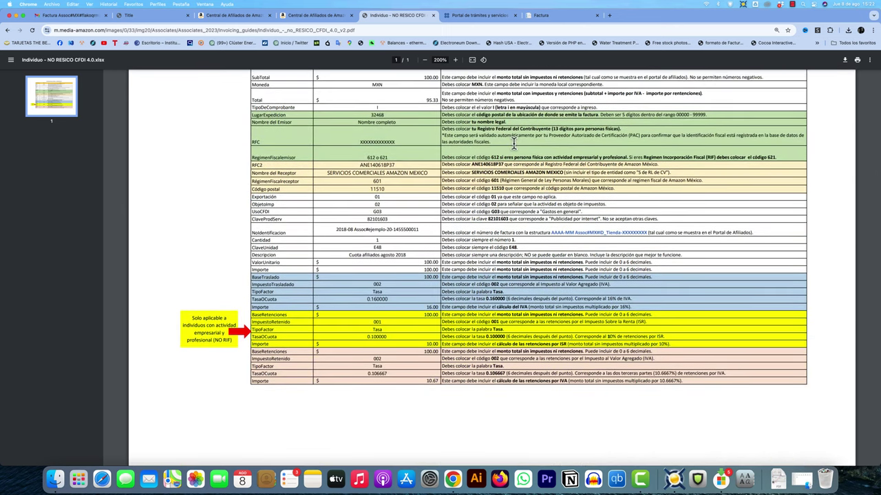
Return to the Firmar comprobante form, confirm the signing credentials and sign the invoice.
{"action": "left_click", "coordinate": [497, 15]}
{"action": "left_click", "coordinate": [550, 15]}
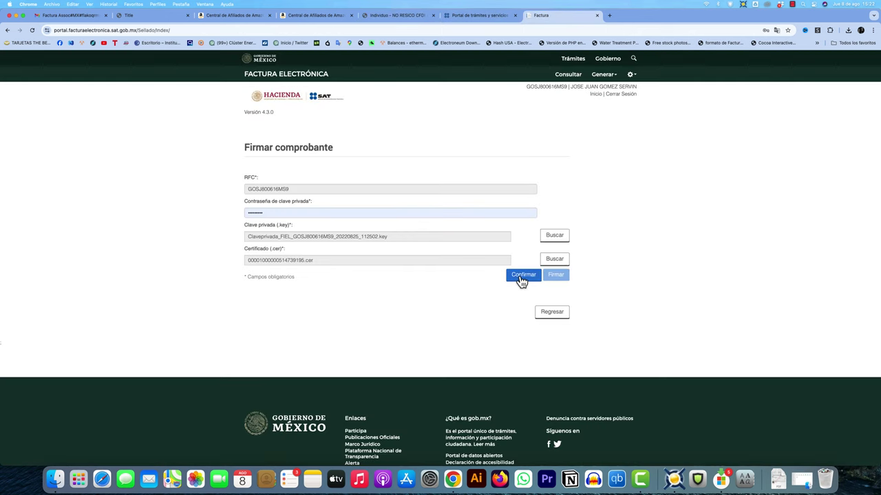
{"action": "left_click", "coordinate": [521, 277]}
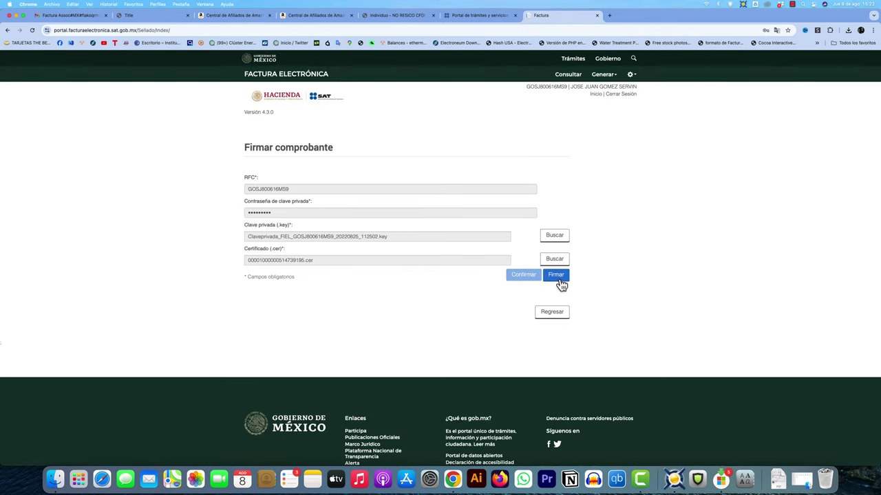
{"action": "left_click", "coordinate": [558, 278]}
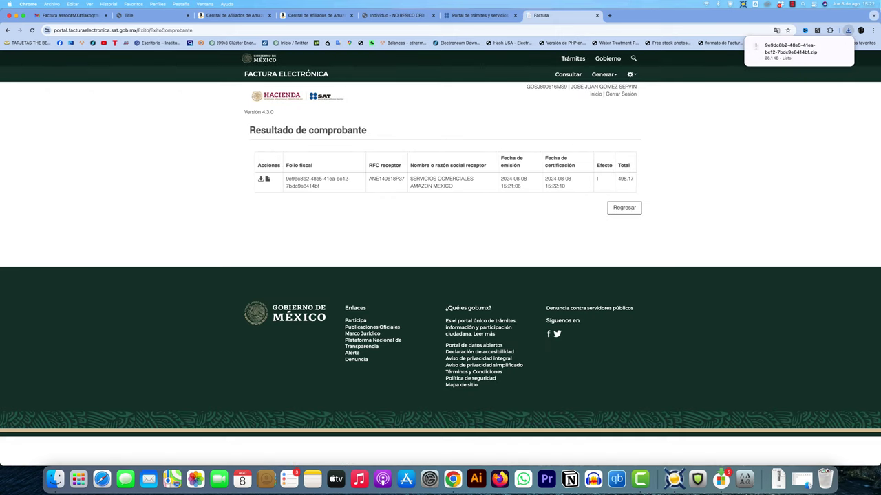
Locate the downloaded invoice zip in Descargas, extract it with Utilidad de Compresión and open the extracted folder.
{"action": "left_click", "coordinate": [833, 52]}
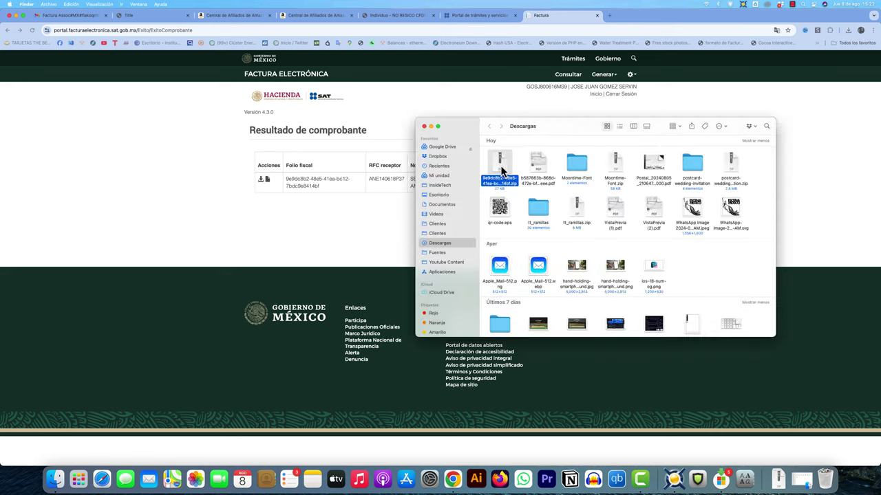
{"action": "right_click", "coordinate": [502, 166]}
{"action": "mouse_move", "coordinate": [639, 177]}
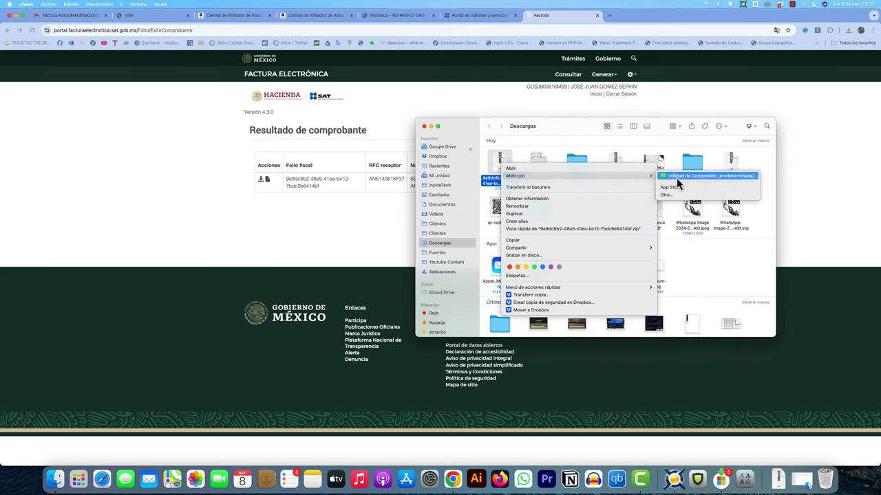
{"action": "left_click", "coordinate": [676, 177]}
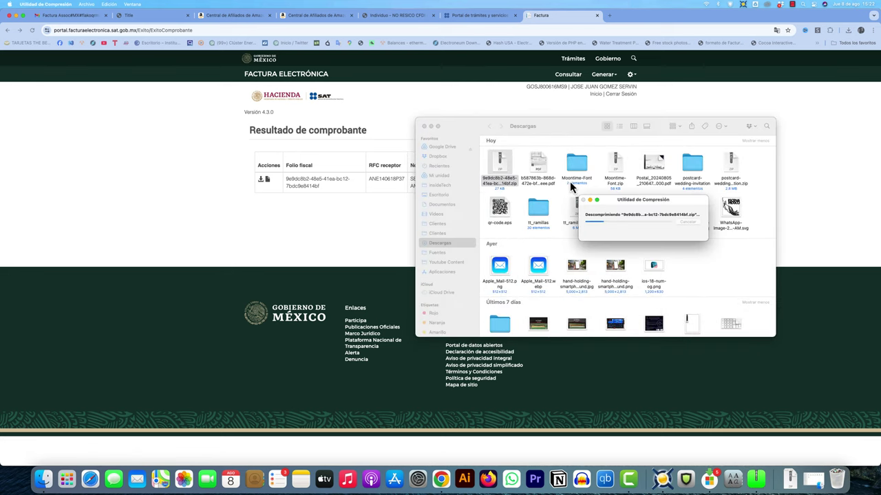
{"action": "left_click", "coordinate": [500, 165]}
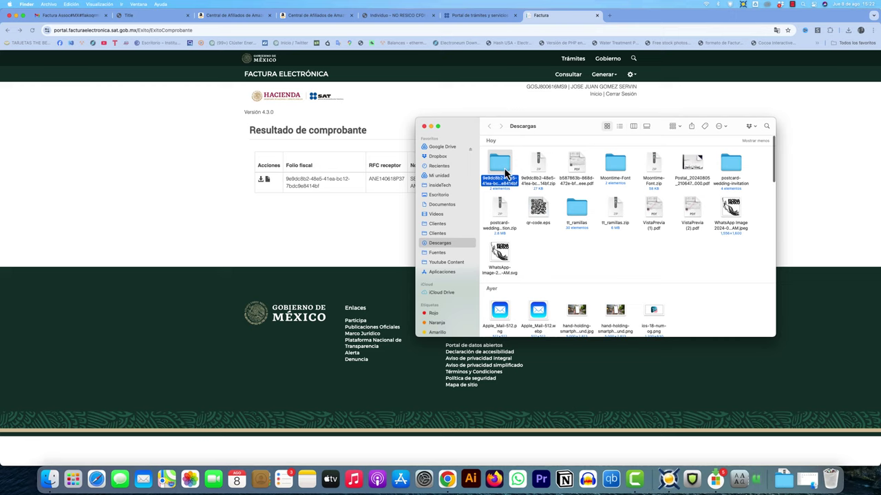
{"action": "double_click", "coordinate": [499, 165]}
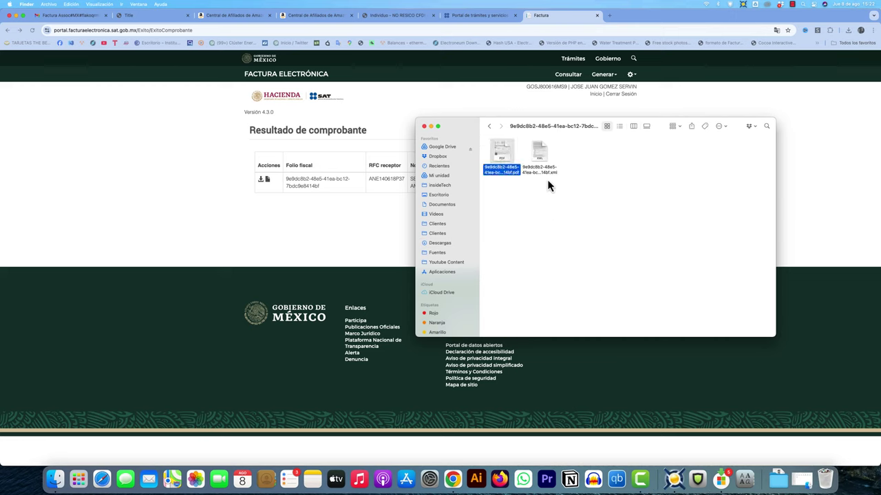
Preview the sealed invoice PDF in the extracted folder, then close the preview and clear the file selection.
{"action": "key", "text": "space"}
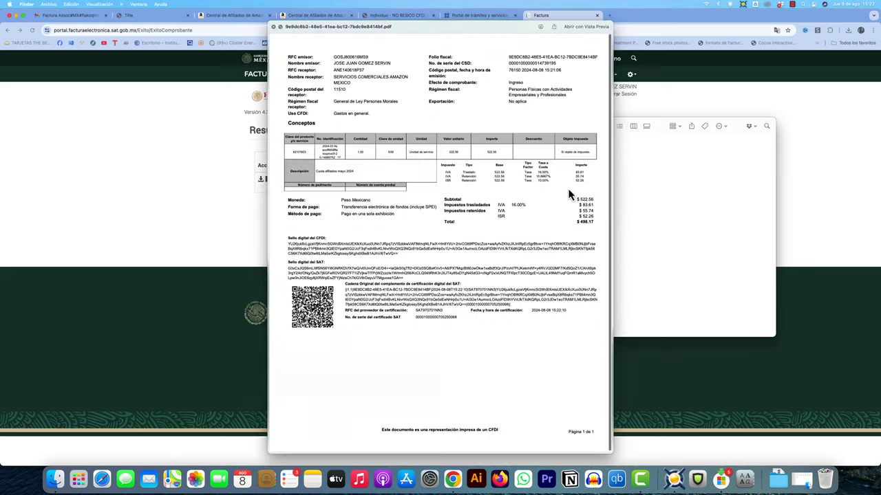
{"action": "key", "text": "space"}
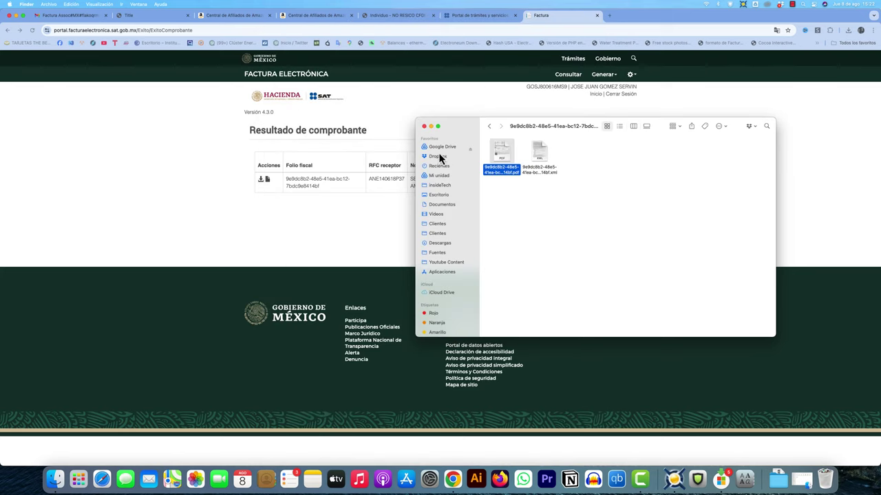
{"action": "left_click", "coordinate": [552, 204]}
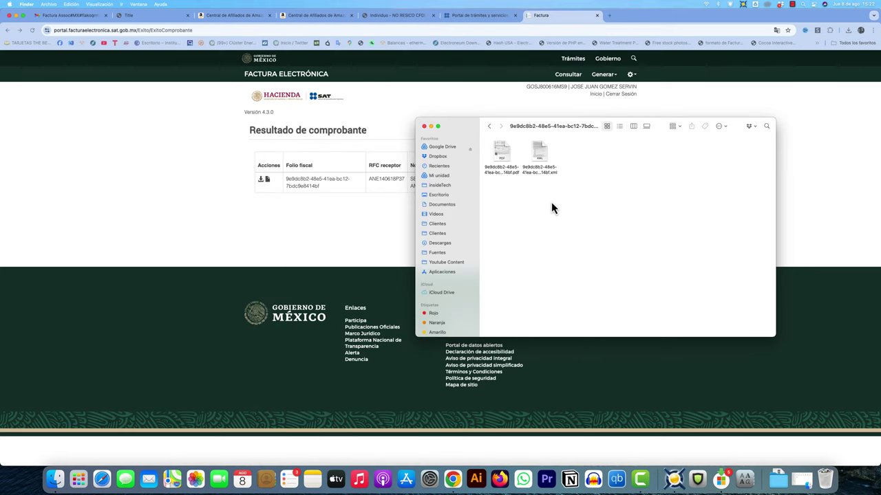
Open the Amazon affiliate earnings report and inspect the monthly commissions for 04/2024, 05/2024 and 06/2024 in the chart.
{"action": "left_click", "coordinate": [234, 19]}
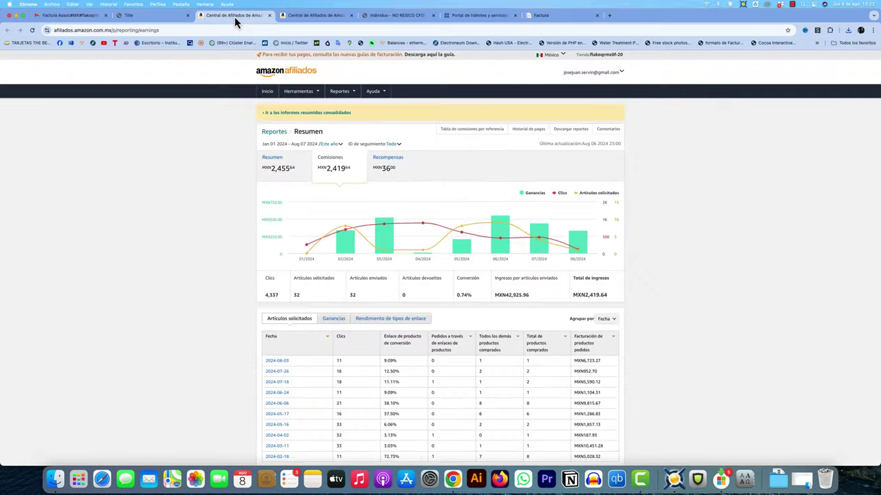
{"action": "scroll", "coordinate": [427, 213], "scroll_direction": "up", "scroll_amount": 5}
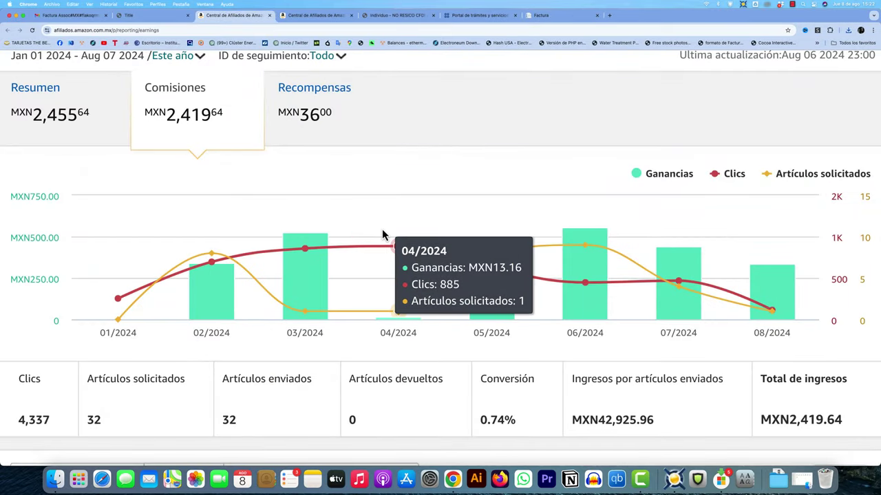
{"action": "scroll", "coordinate": [382, 234], "scroll_direction": "down", "scroll_amount": 5}
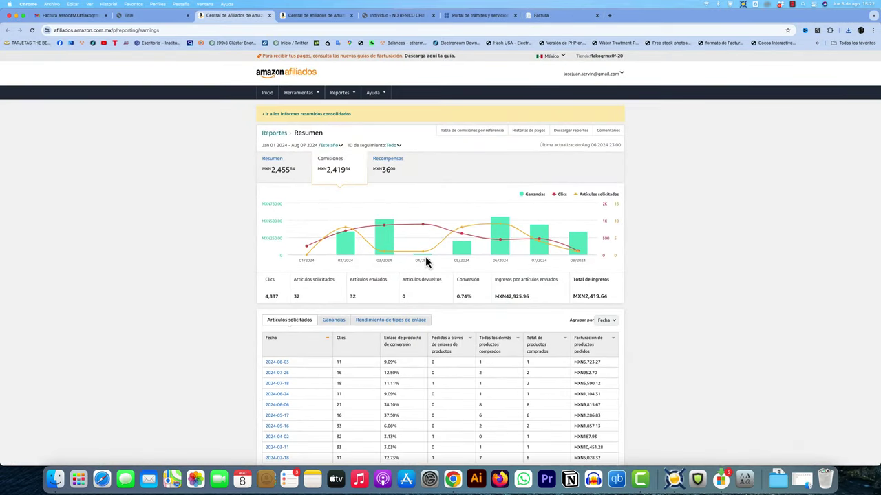
{"action": "mouse_move", "coordinate": [425, 258]}
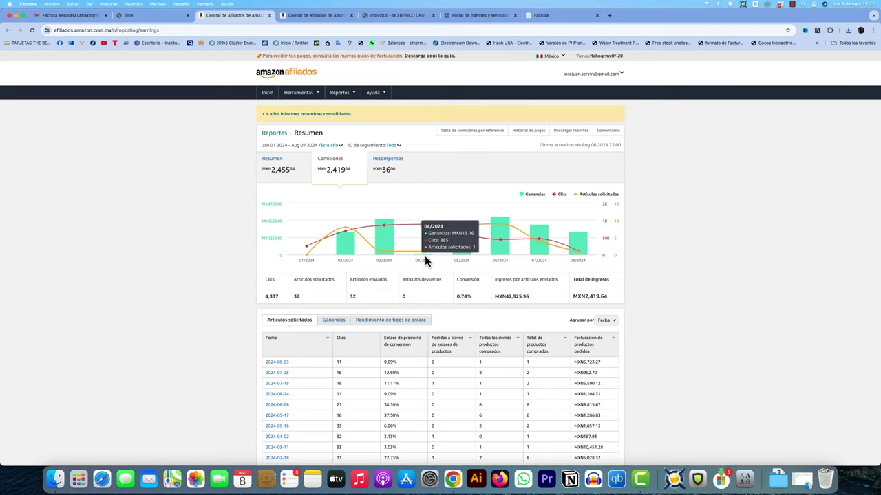
{"action": "mouse_move", "coordinate": [460, 261]}
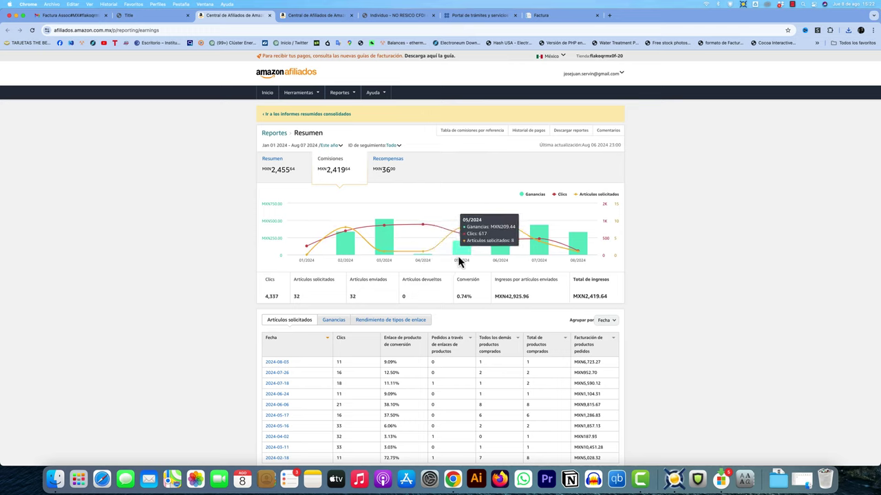
{"action": "mouse_move", "coordinate": [504, 259]}
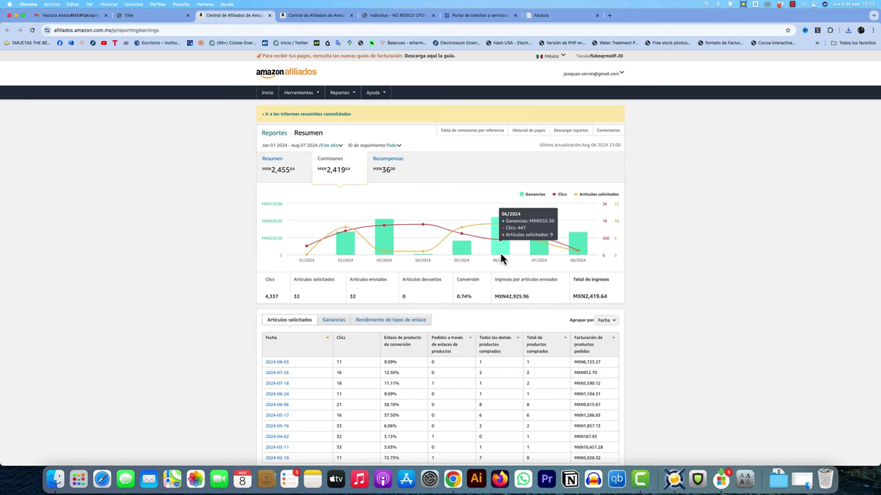
View the Amazon affiliate payment history, and switch to Gmail to start a new message alongside the earlier invoice email.
{"action": "left_click", "coordinate": [317, 15]}
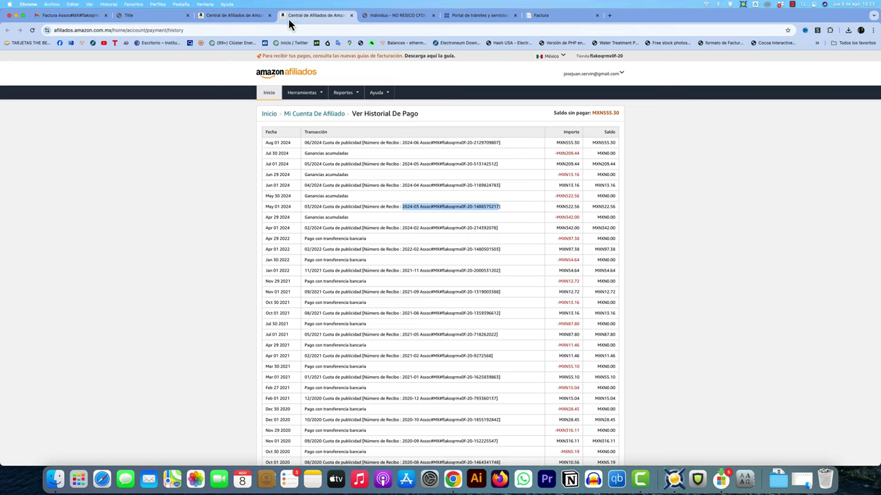
{"action": "left_click", "coordinate": [72, 15]}
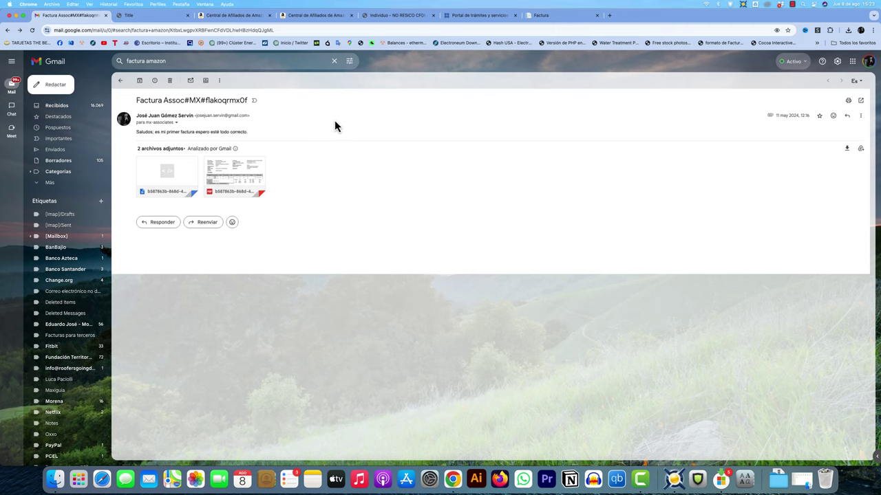
{"action": "left_click", "coordinate": [67, 88]}
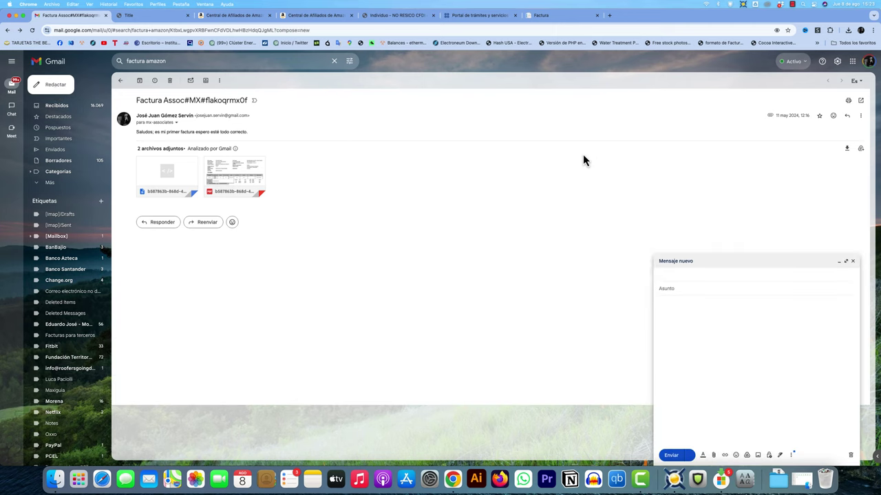
{"action": "left_click", "coordinate": [701, 276]}
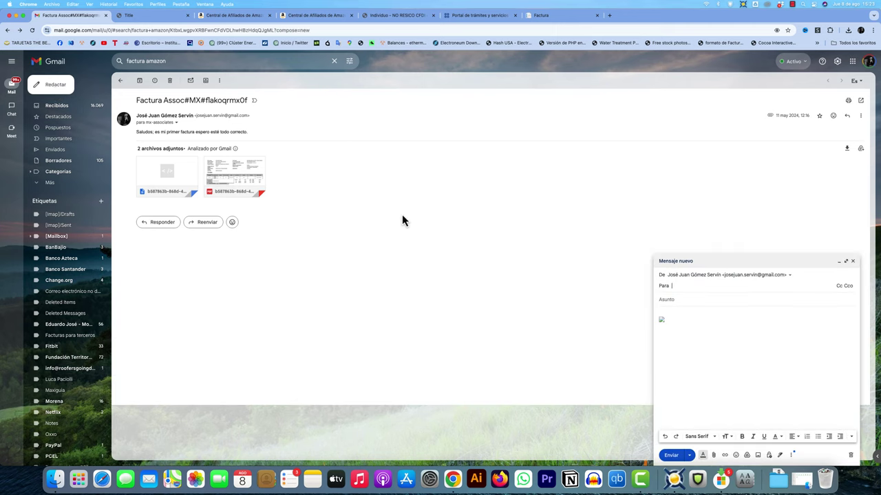
Expand the recipient details of the earlier invoice email and select the Amazon associates email address.
{"action": "left_click", "coordinate": [176, 125]}
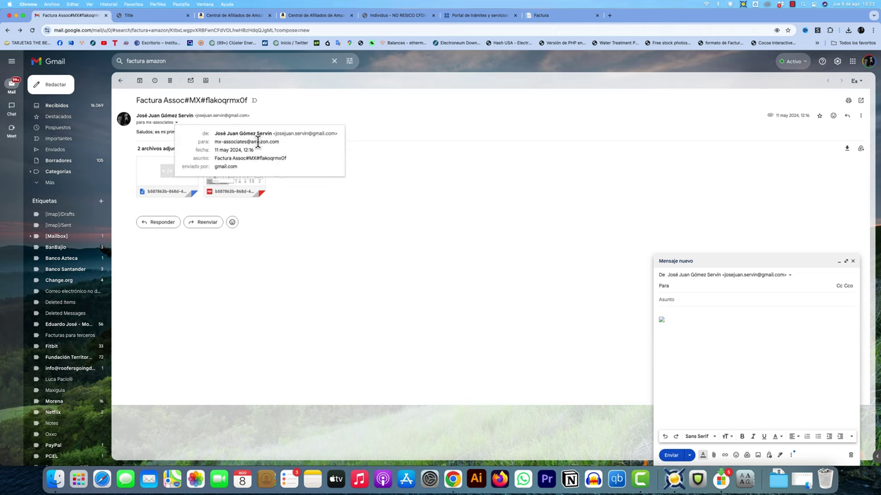
{"action": "left_click_drag", "start_coordinate": [215, 142], "coordinate": [261, 142]}
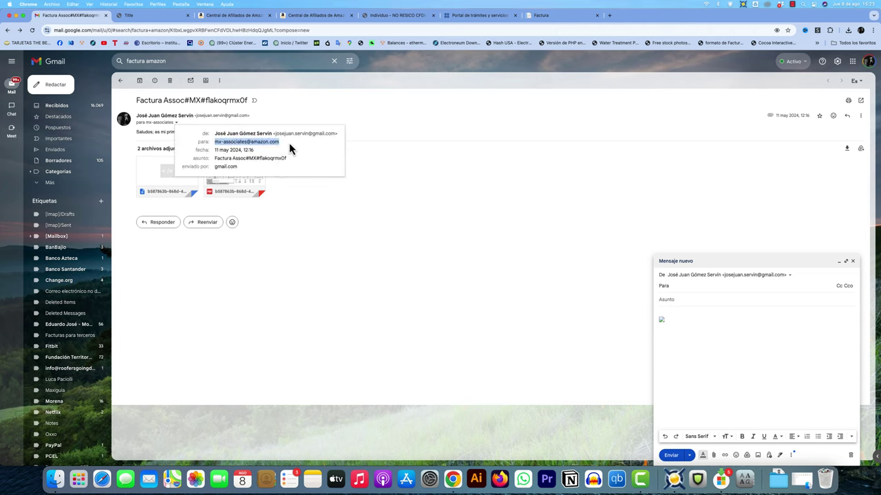